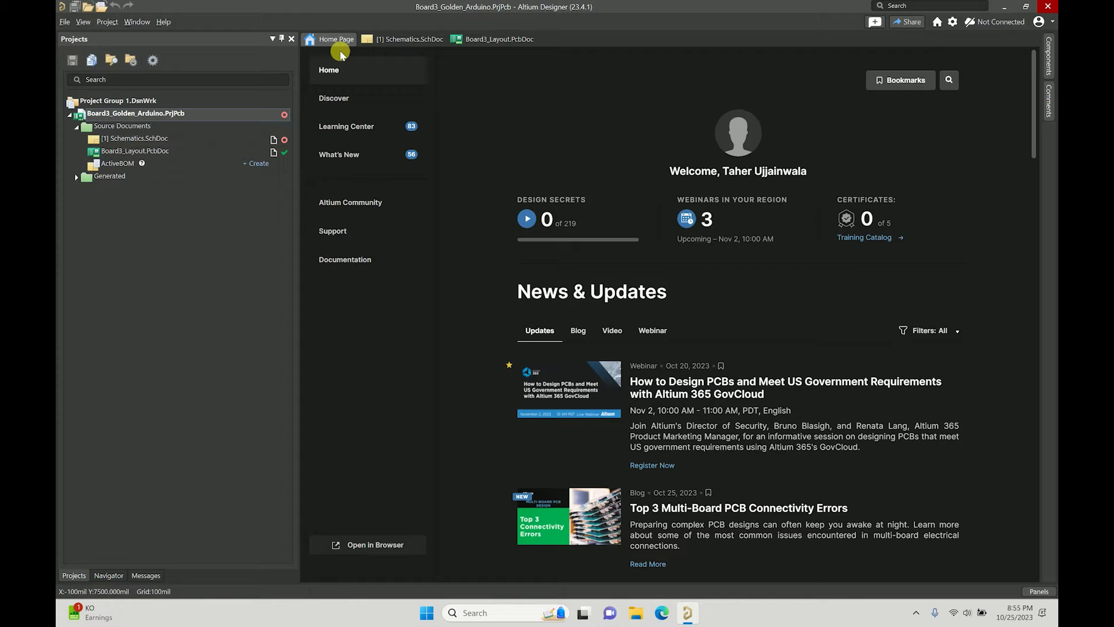
click(385, 43)
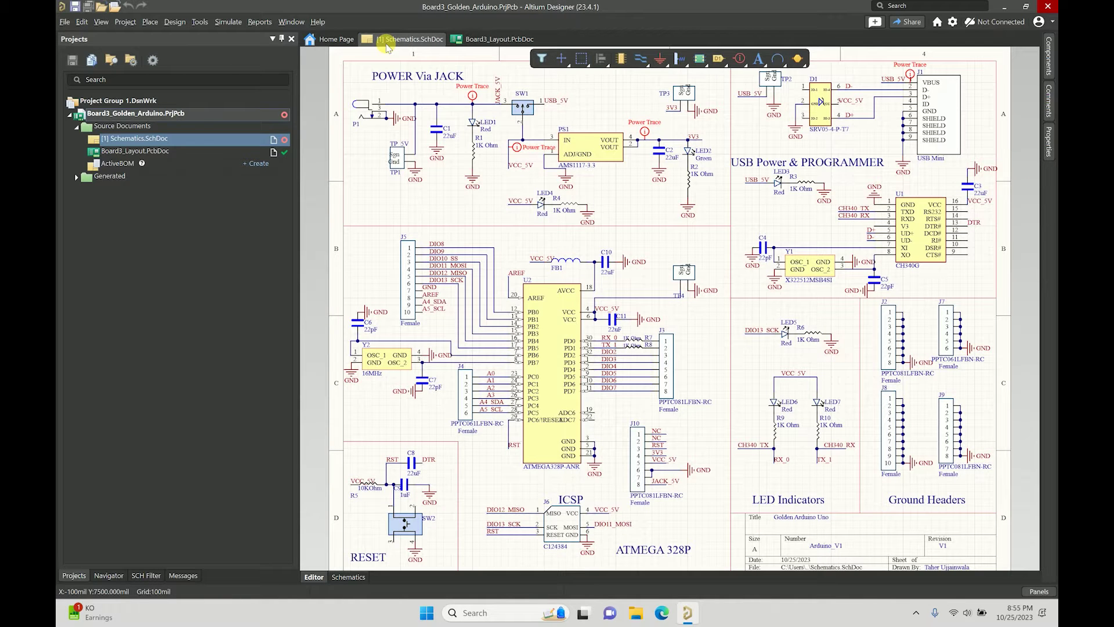
click(469, 42)
click(410, 43)
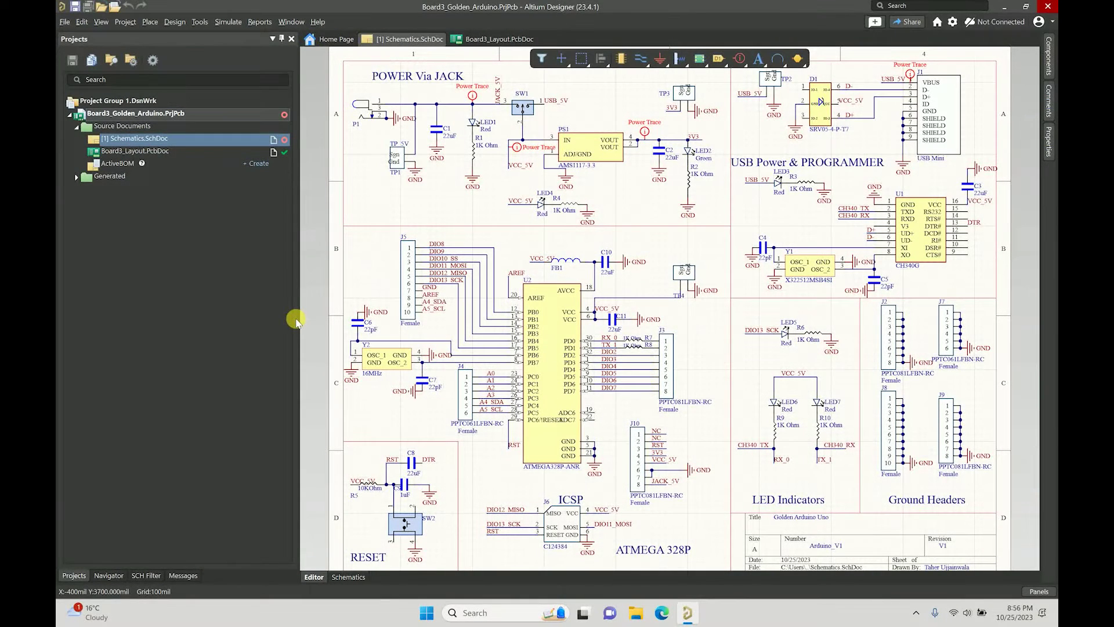
In File Explorer, go to Public Documents\Altium\ECEN-5730 PCB Design\Board3_Golden_Arduino.
click(636, 612)
click(172, 372)
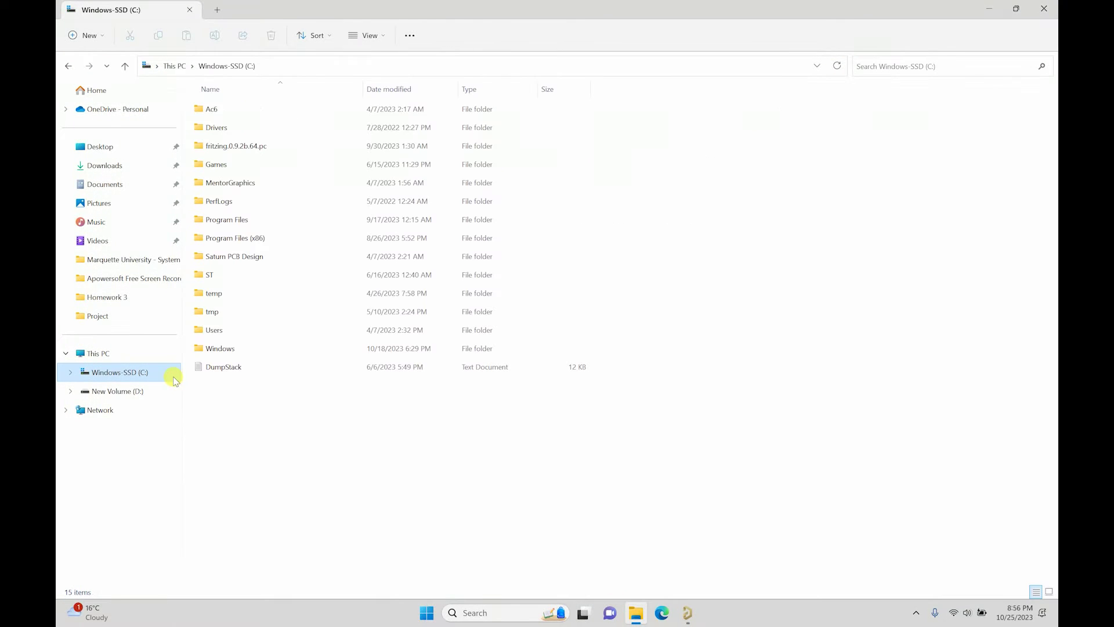
double_click(225, 330)
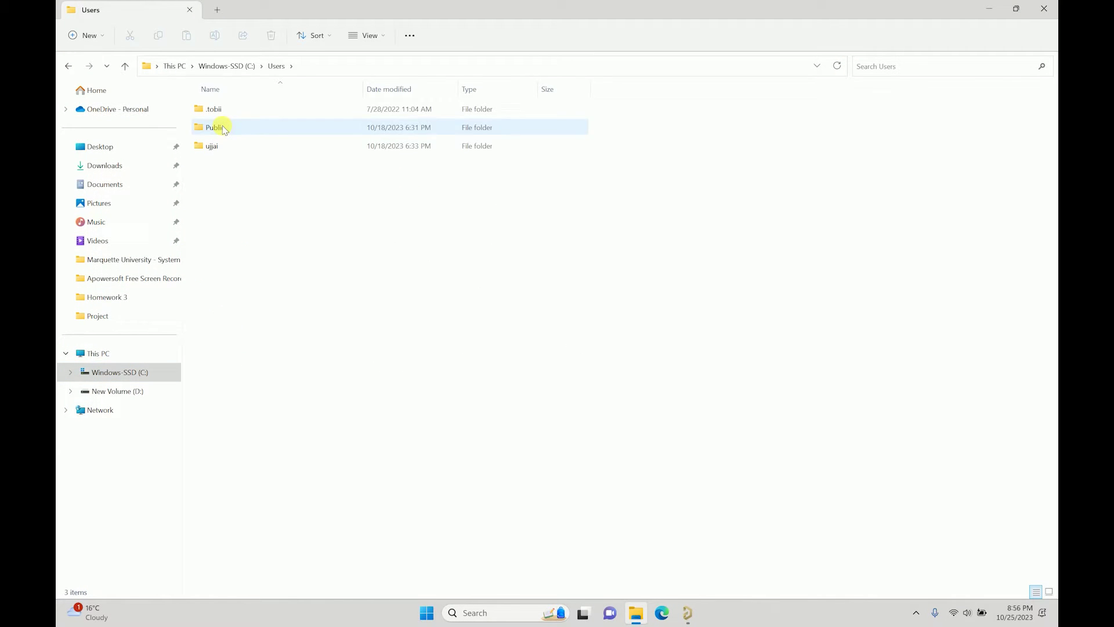
double_click(215, 126)
click(226, 113)
double_click(226, 113)
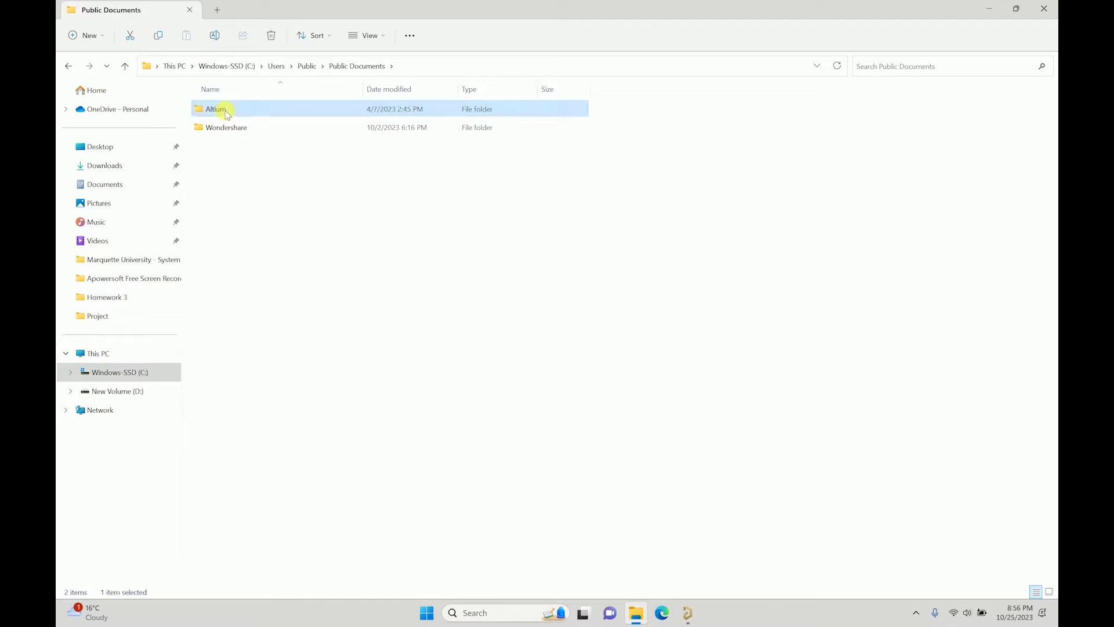
double_click(225, 110)
click(237, 130)
double_click(237, 130)
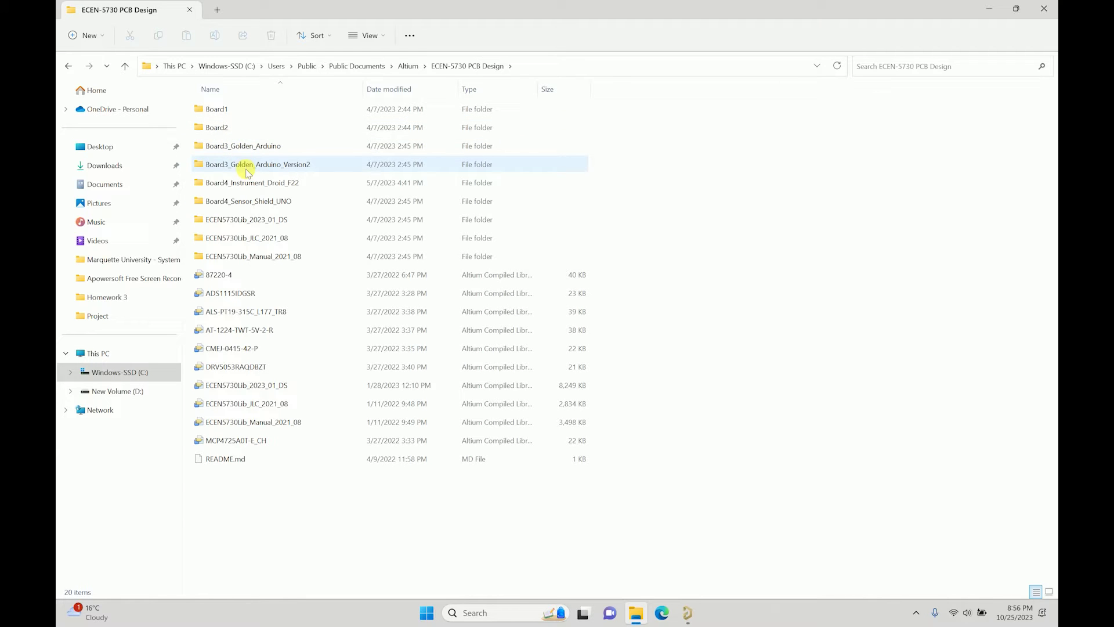
double_click(238, 145)
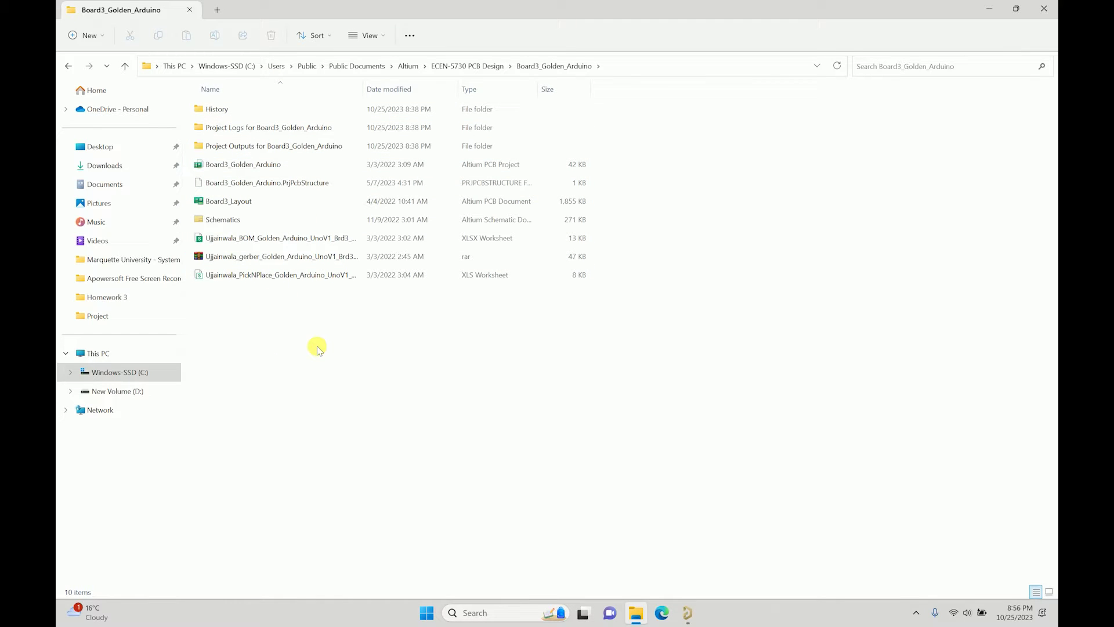
Confirm the Project Outputs and Project Logs folders are empty.
double_click(287, 146)
key(alt+Left)
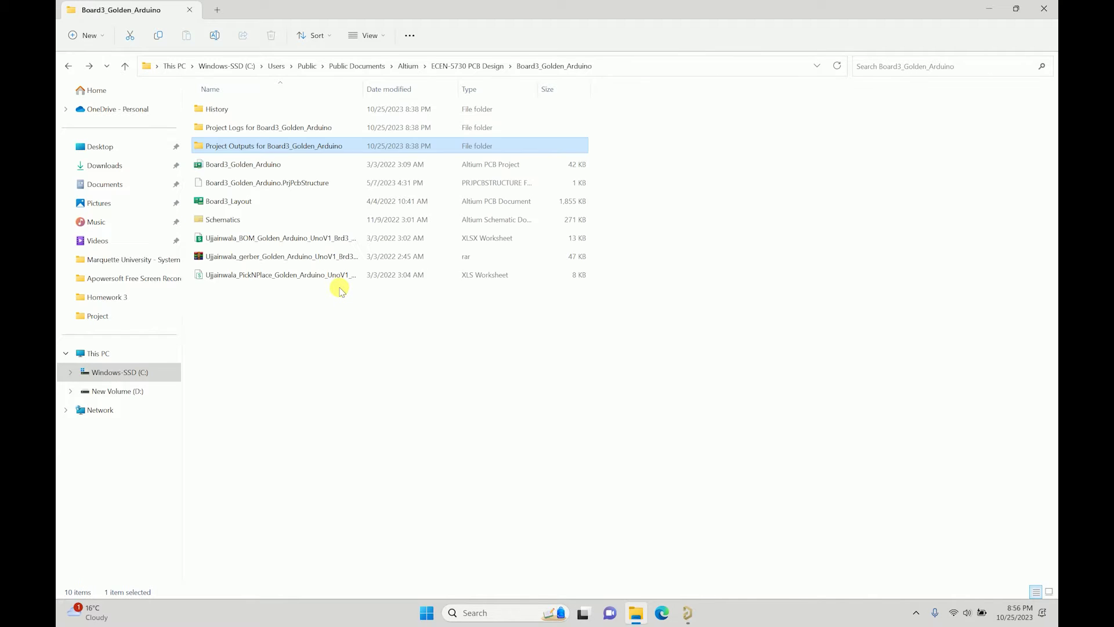
double_click(311, 125)
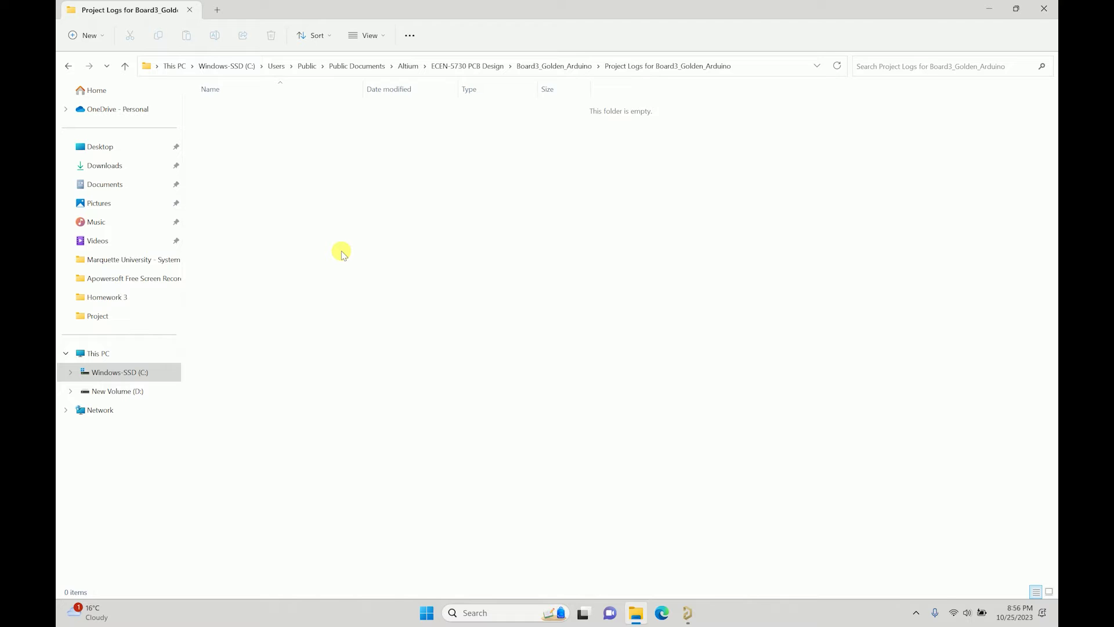
key(alt+Left)
click(468, 368)
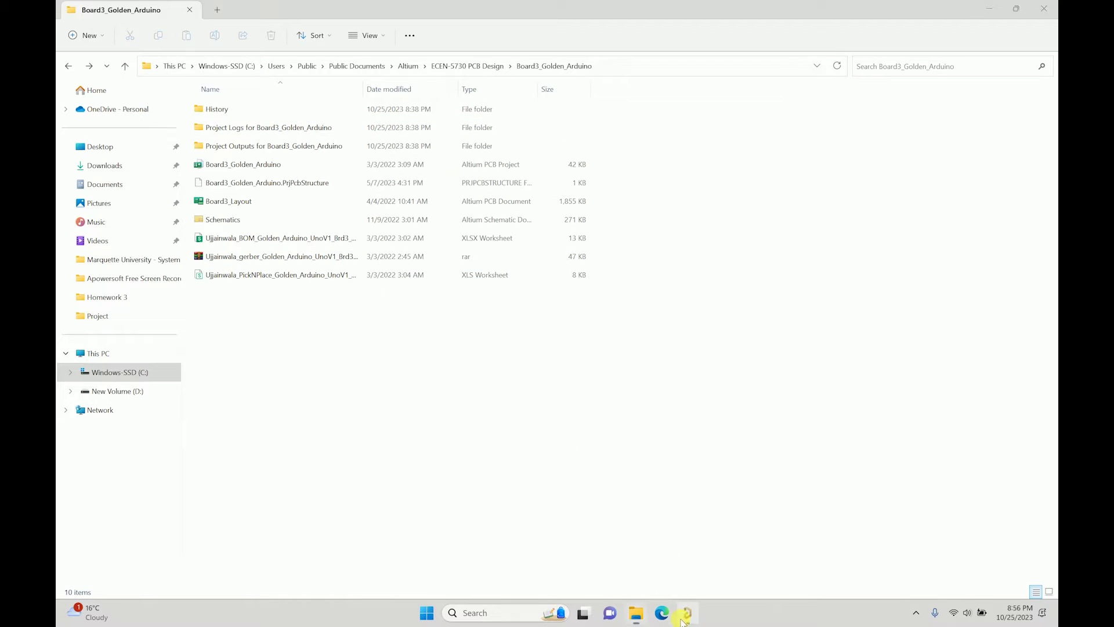
Back in Altium, open Board3_Layout.PcbDoc and expand File > Fabrication Outputs.
click(687, 613)
double_click(262, 153)
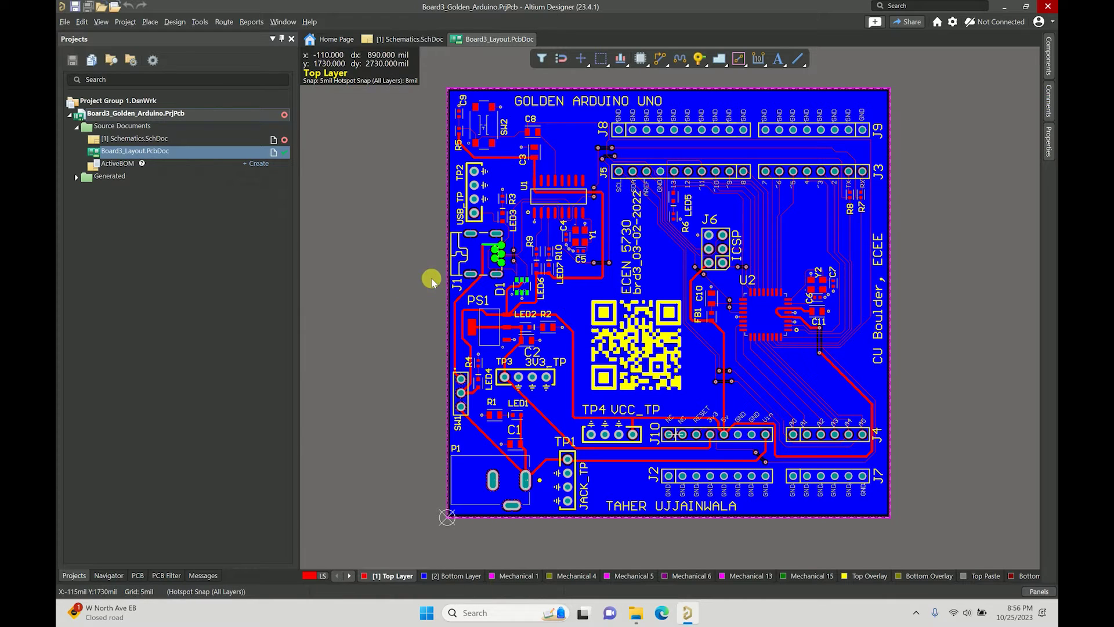
click(63, 20)
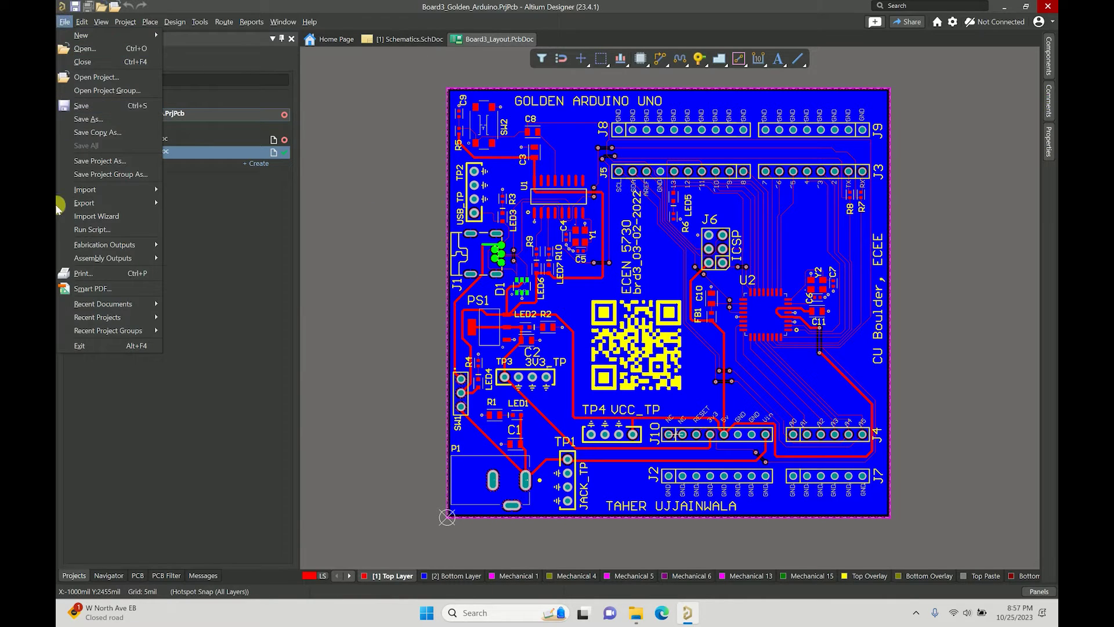
mouse_move(85, 206)
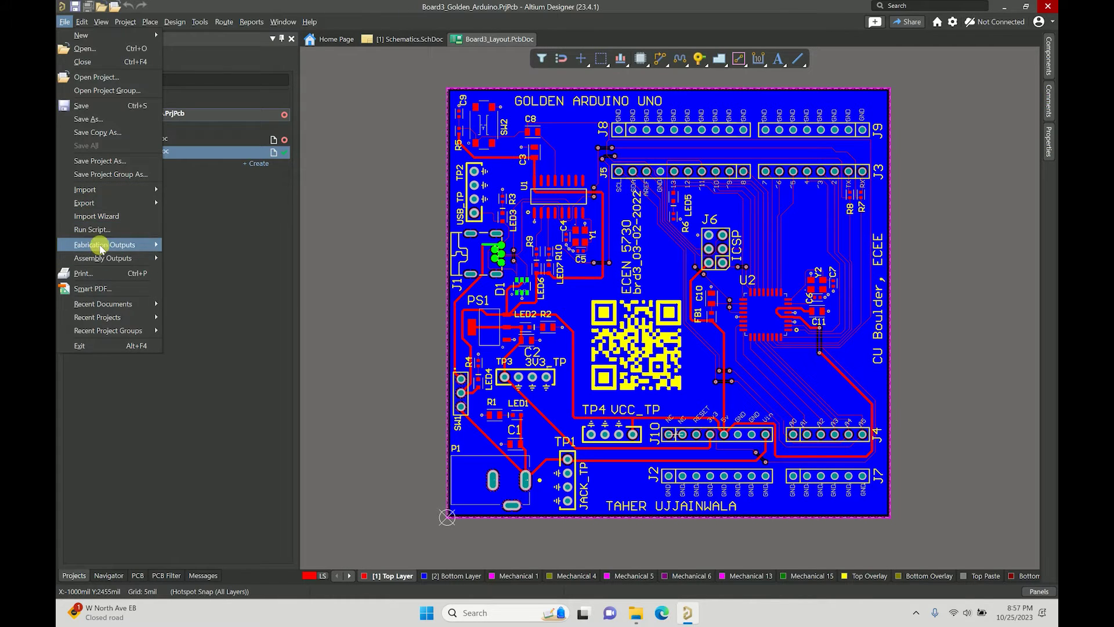
mouse_move(99, 249)
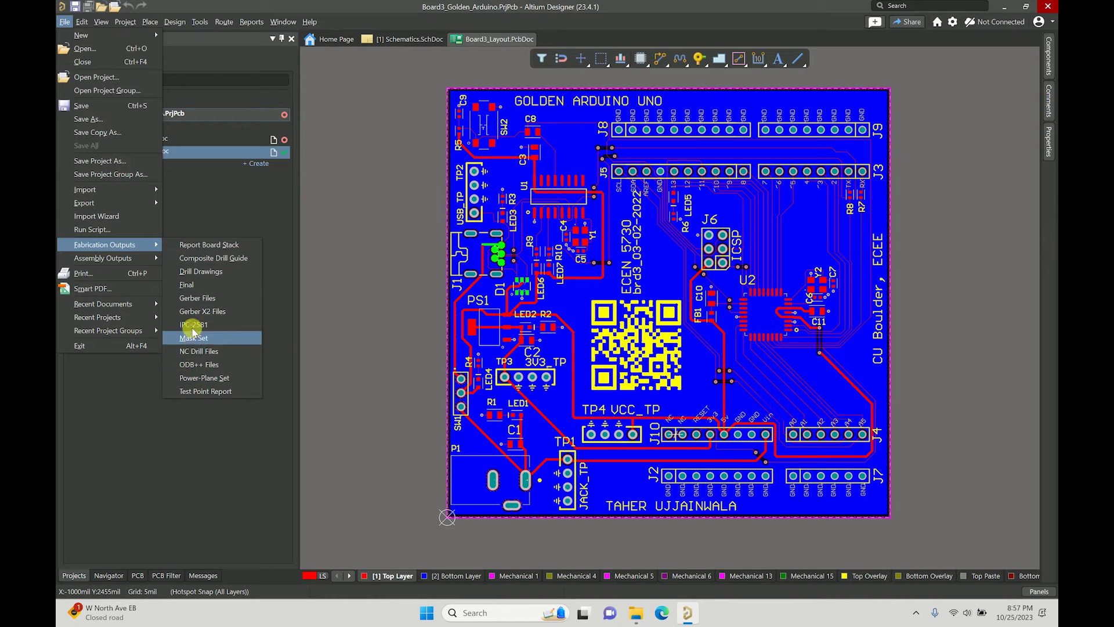
Set up Gerber Files in inches at 0.01 mil, plotting Bottom Solder, paste and Keep-Out layers.
click(196, 299)
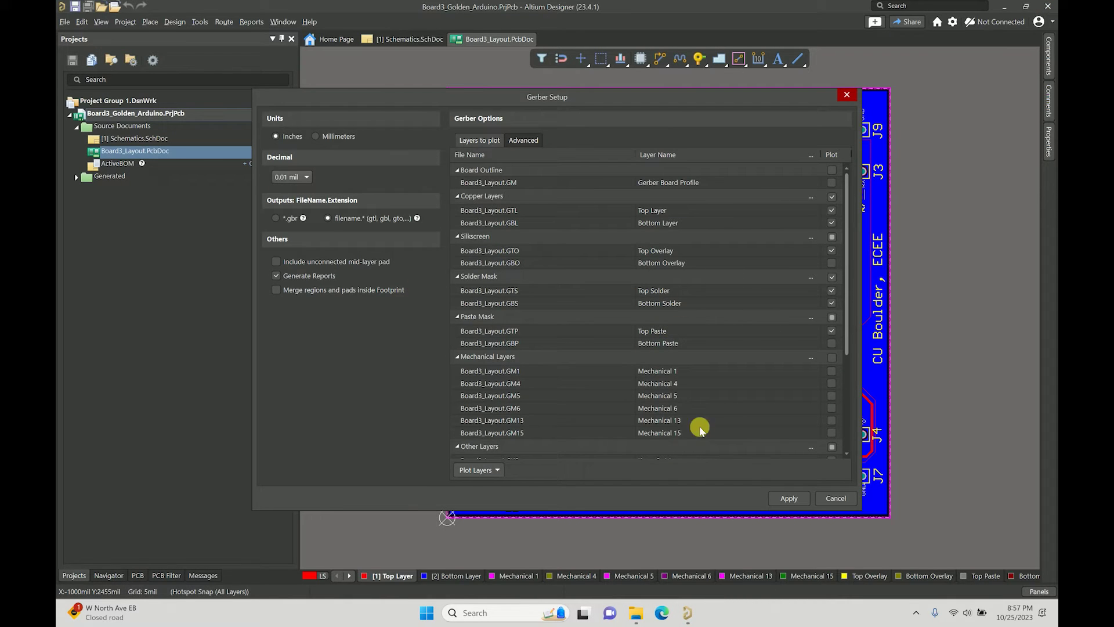
scroll(631, 281, down, 4)
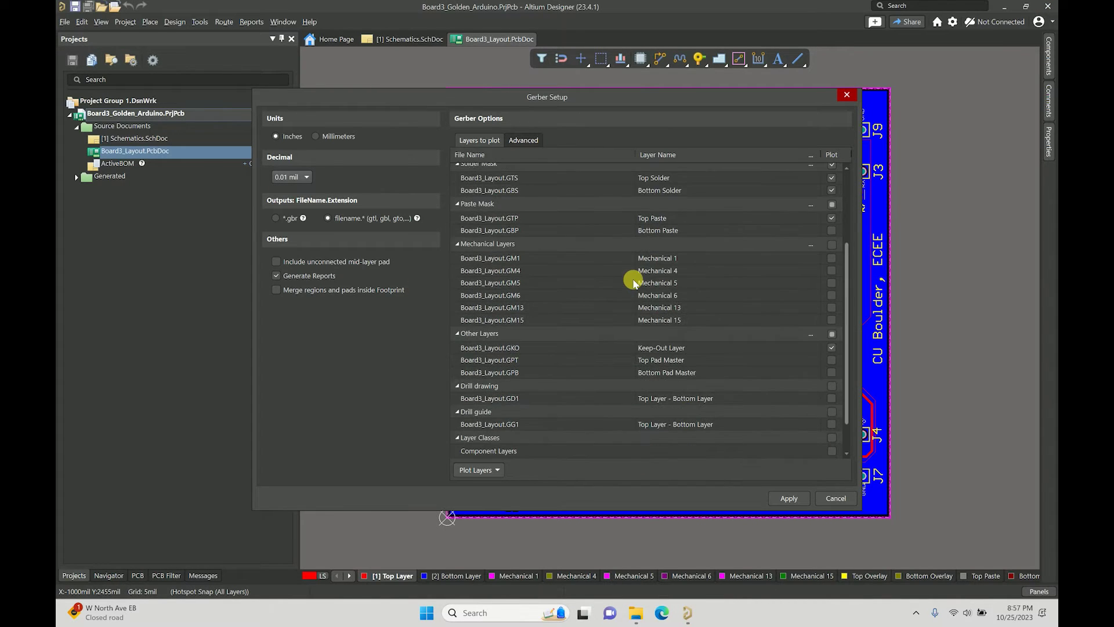
scroll(633, 282, up, 4)
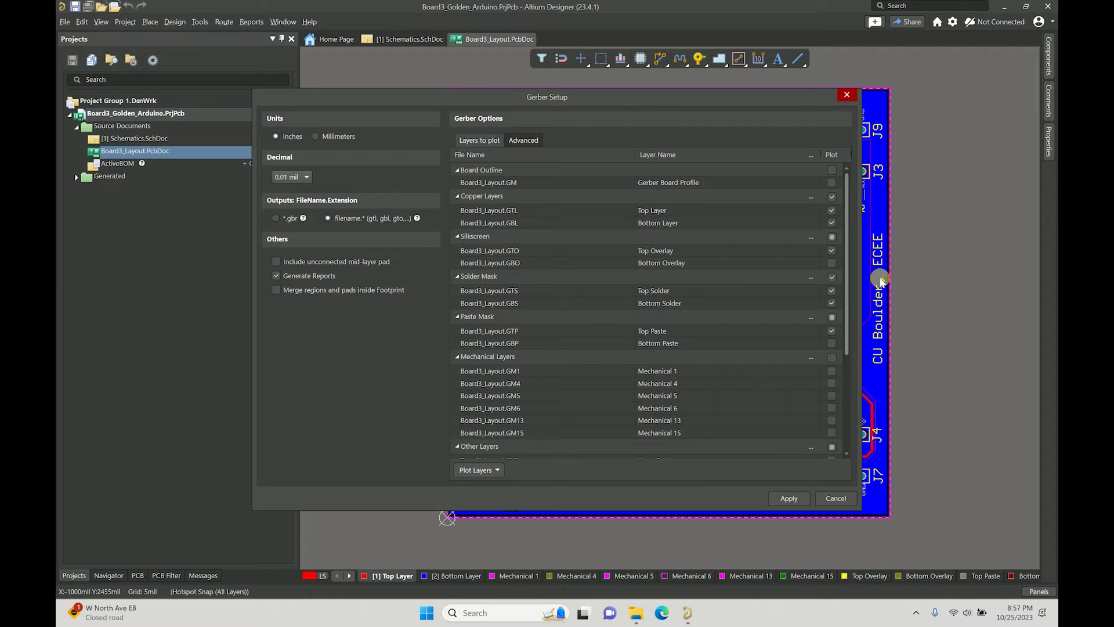
click(832, 223)
drag(669, 108, 689, 448)
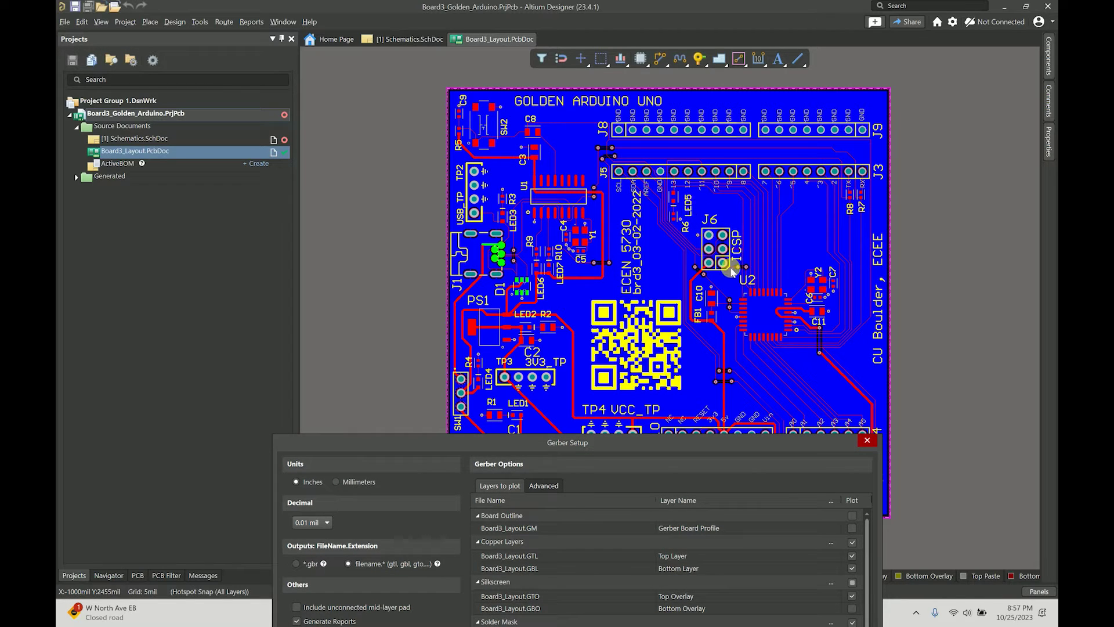
drag(651, 451, 616, 94)
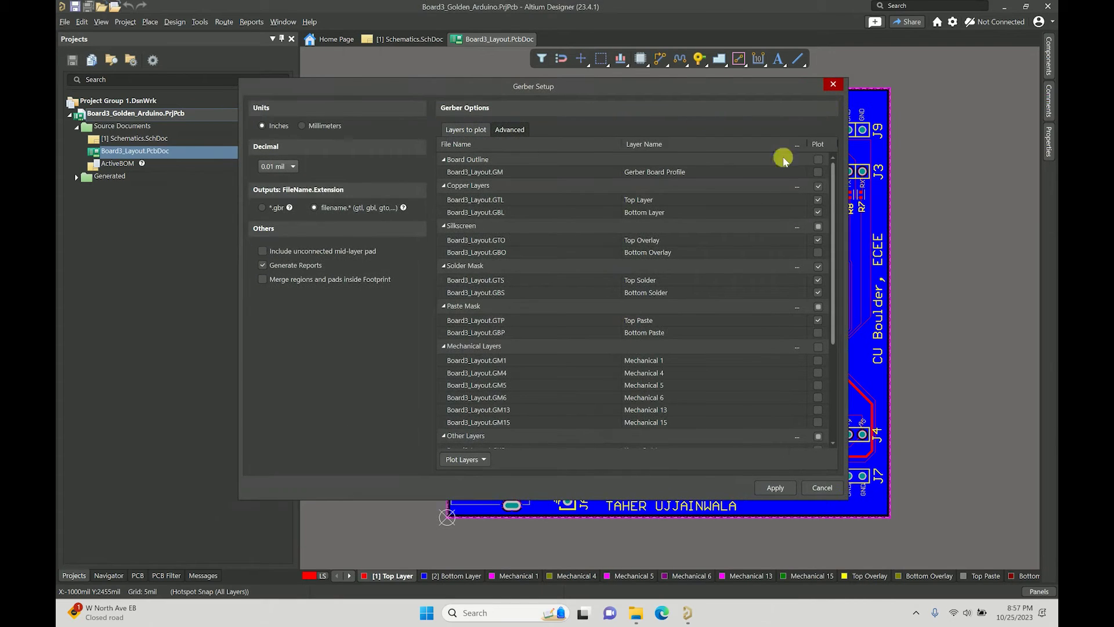
click(818, 293)
scroll(796, 400, down, 2)
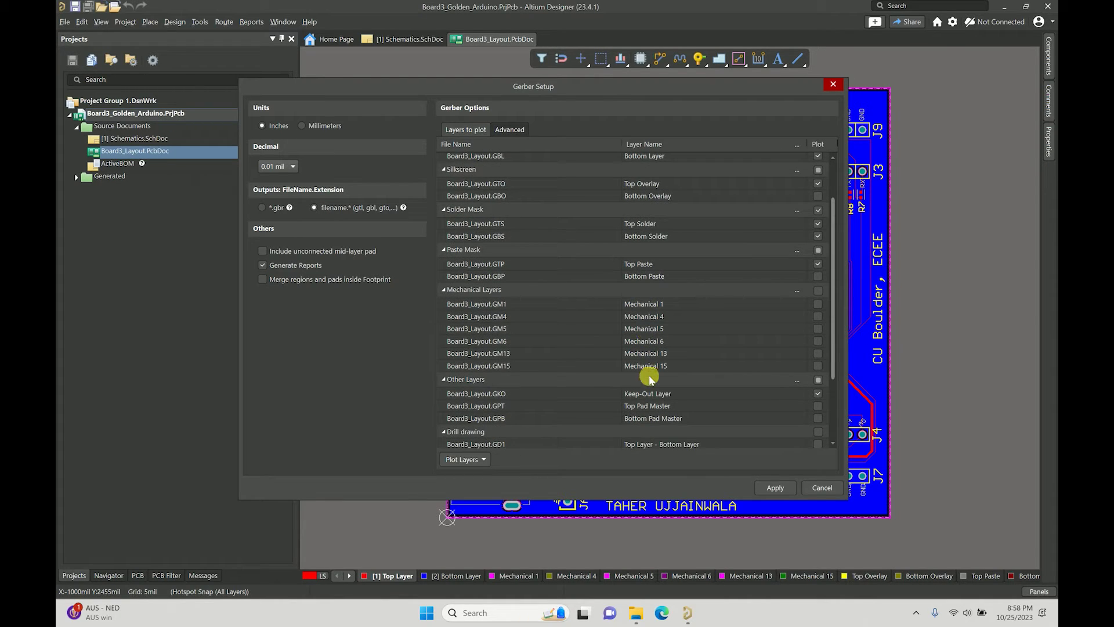
scroll(660, 372, down, 2)
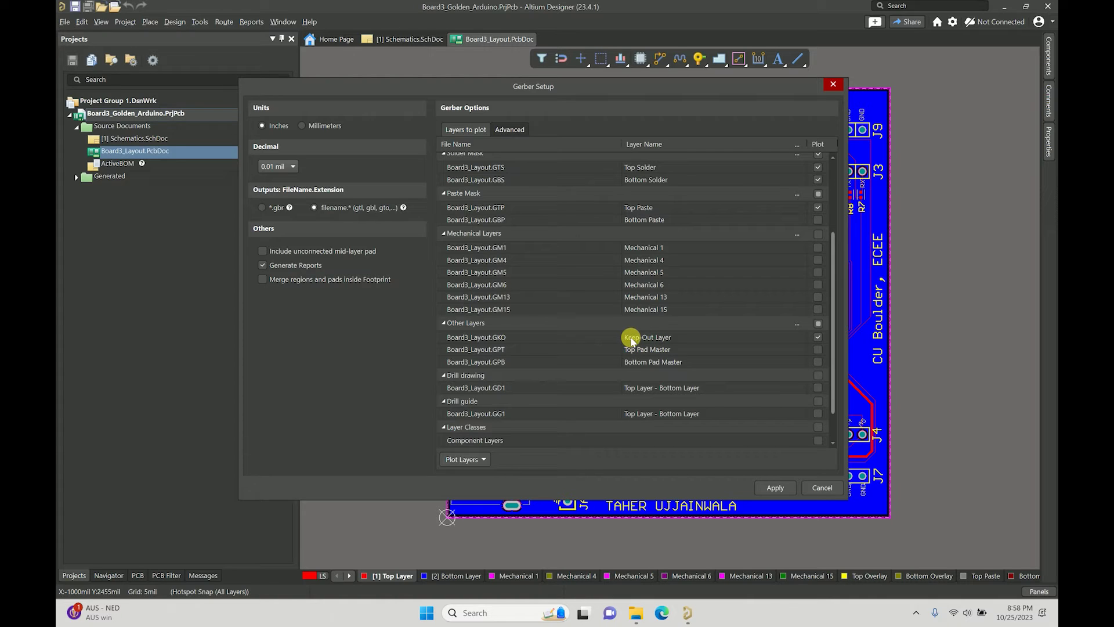
scroll(671, 342, down, 1)
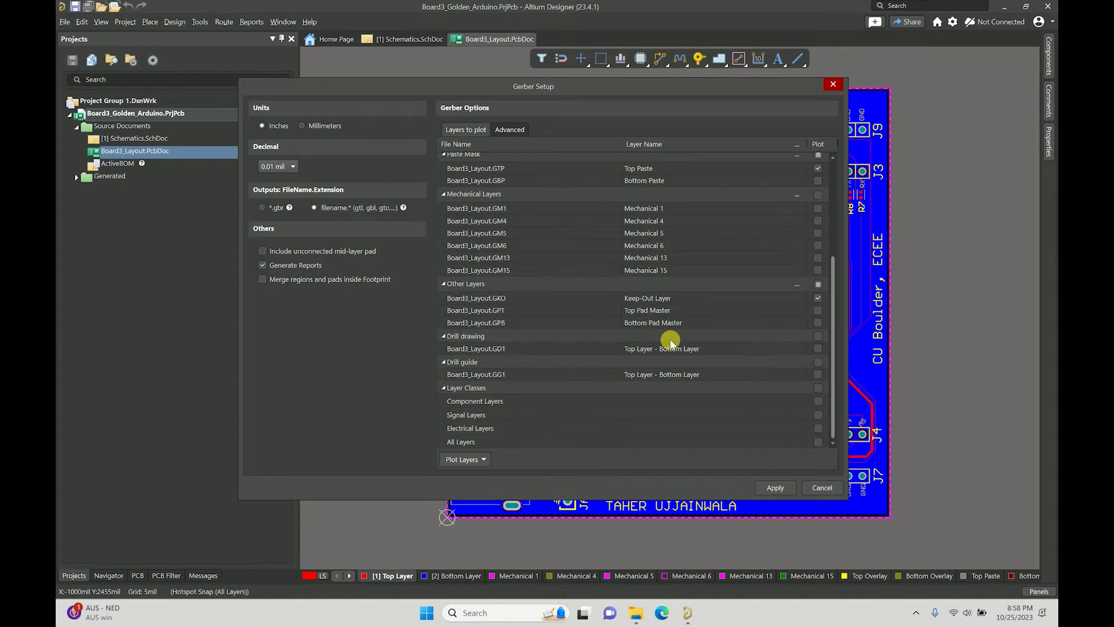
Apply the Gerber setup and close the CAMtastic1.Cam preview without saving.
click(778, 488)
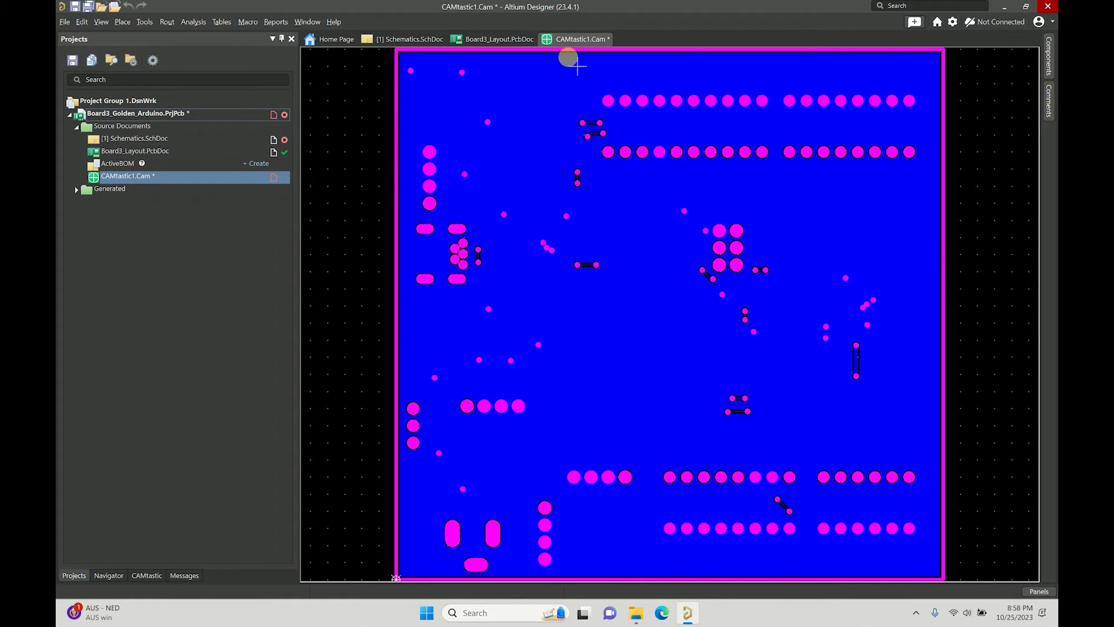
right_click(567, 38)
click(591, 51)
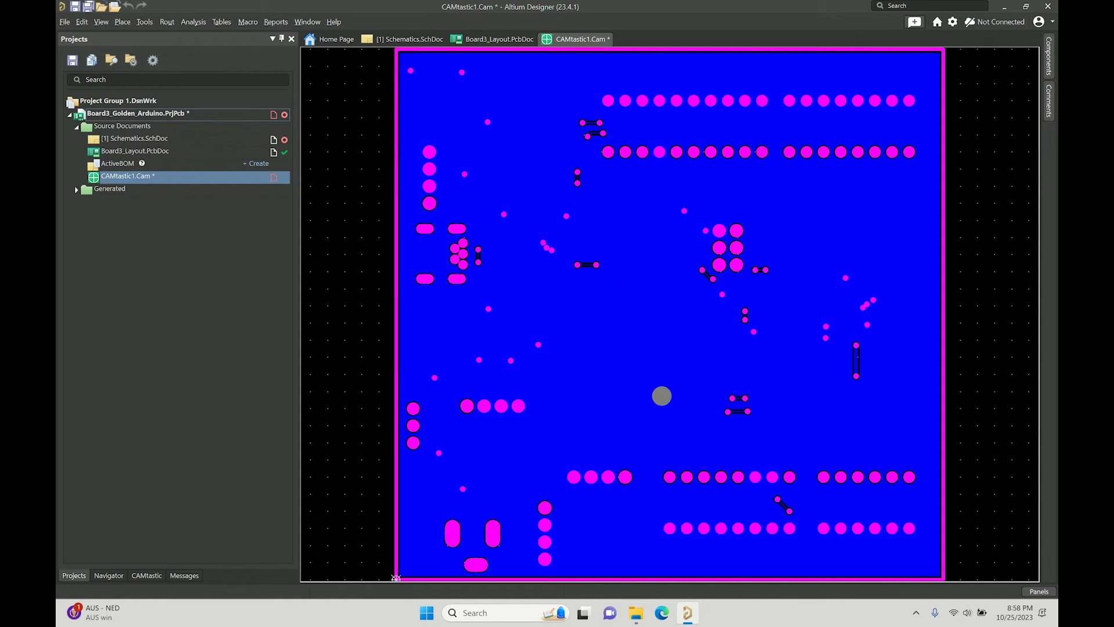
click(580, 347)
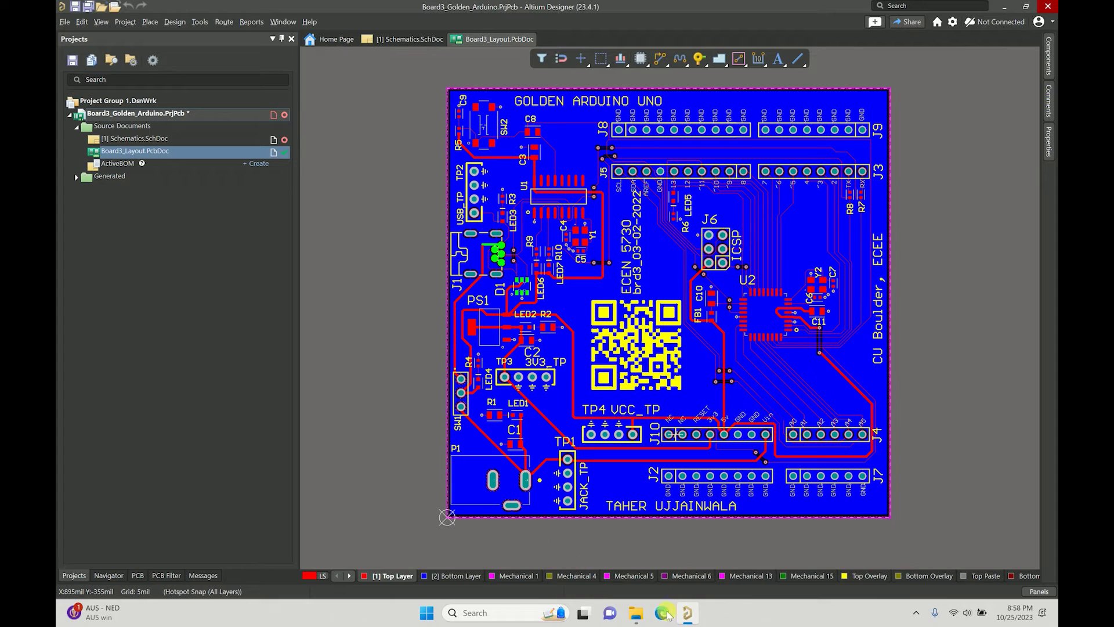
click(636, 613)
Check the new Gerber files in Project Outputs, then return to the Altium PCB layout.
click(225, 144)
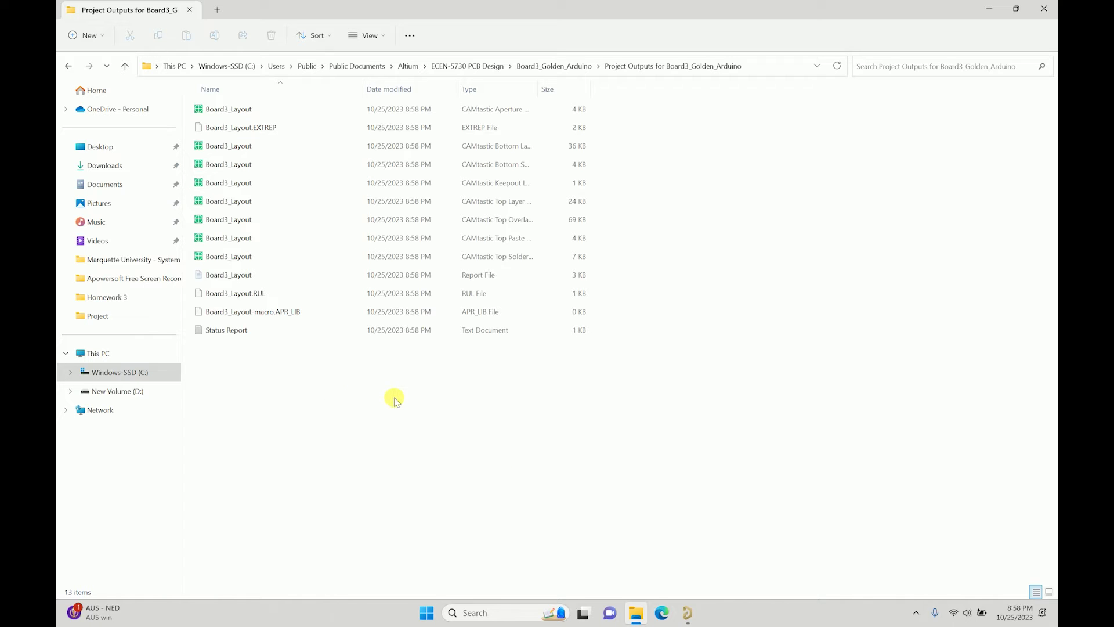
click(687, 612)
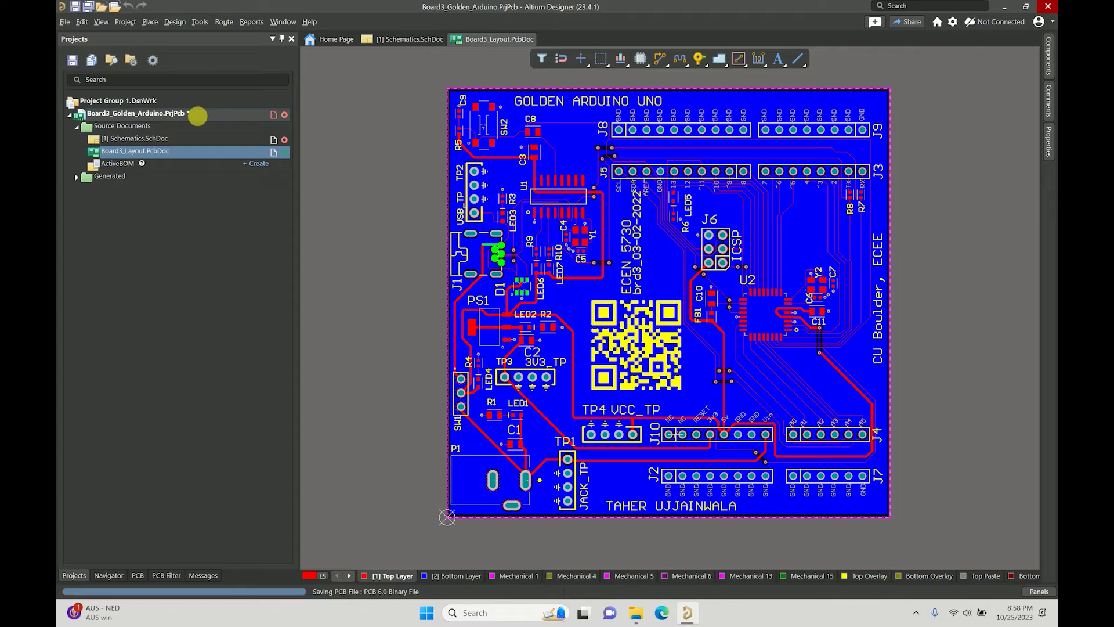
Save the project and generate NC Drill Files, accepting both drill import prompts.
right_click(197, 118)
click(202, 167)
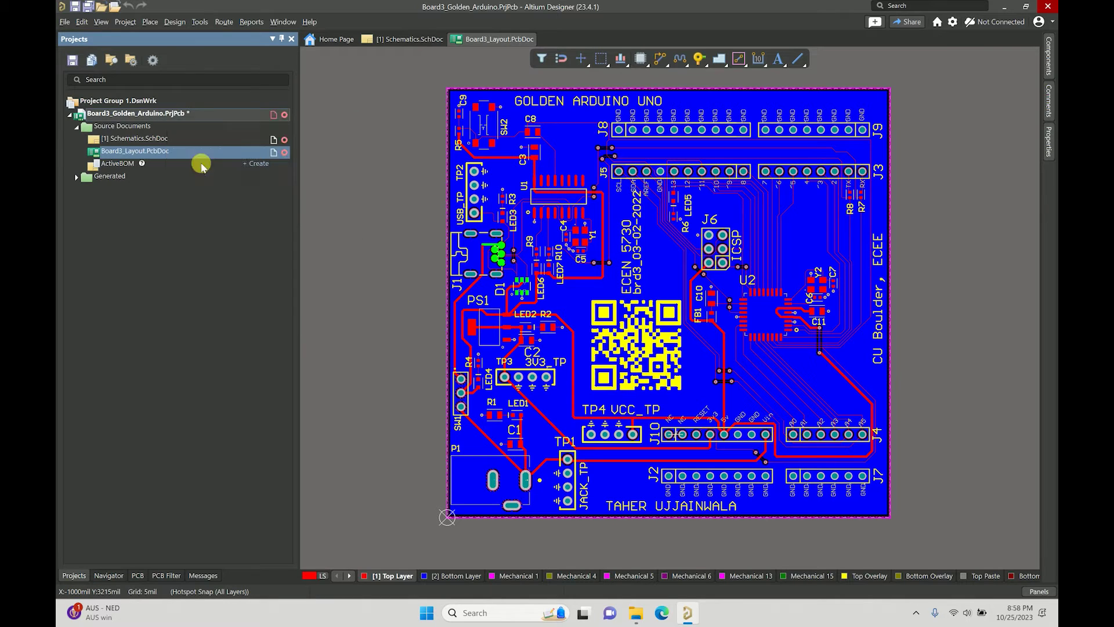
click(65, 21)
mouse_move(121, 262)
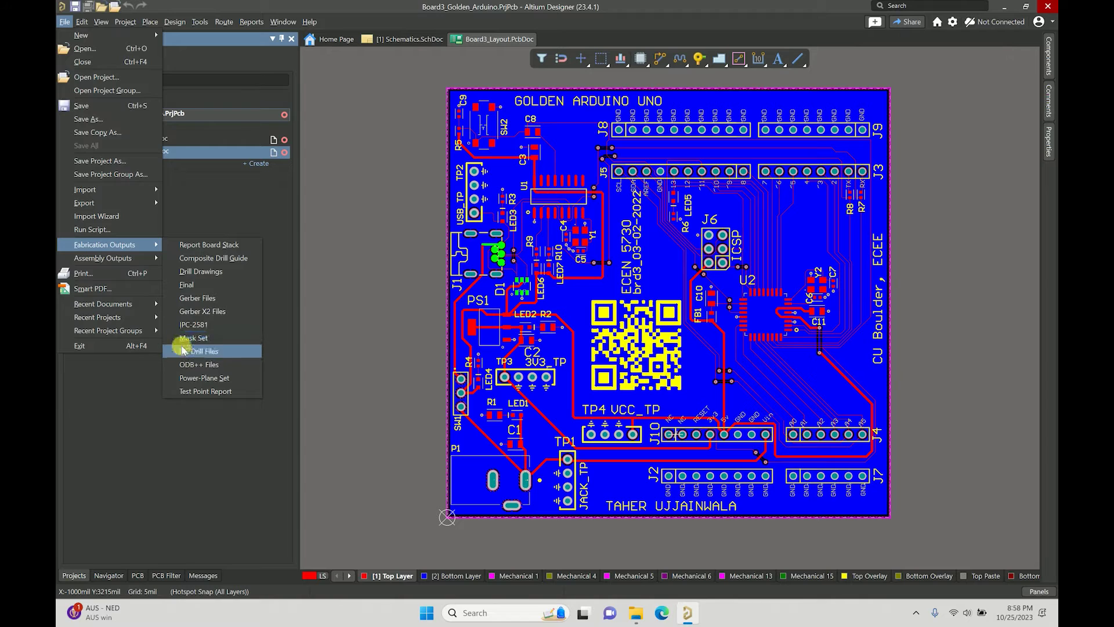
click(184, 350)
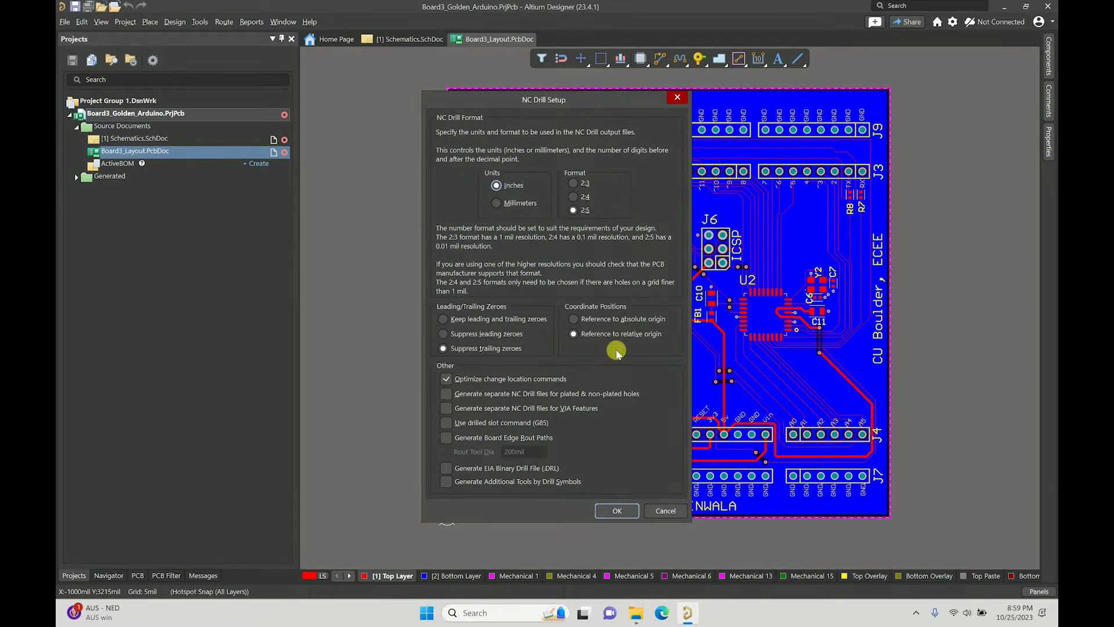
click(616, 511)
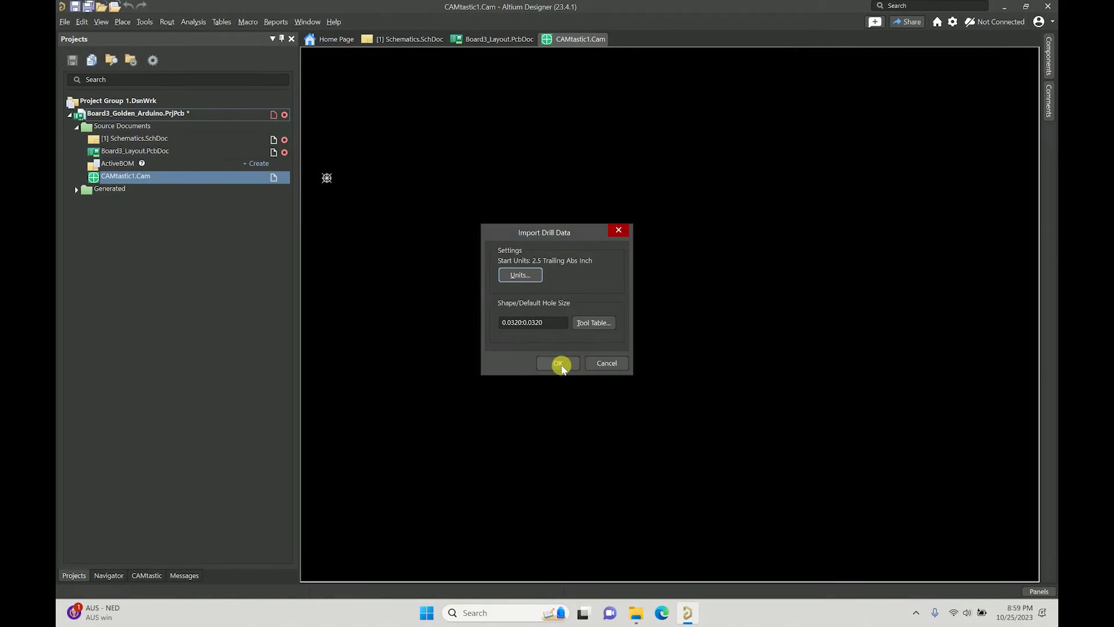
click(560, 365)
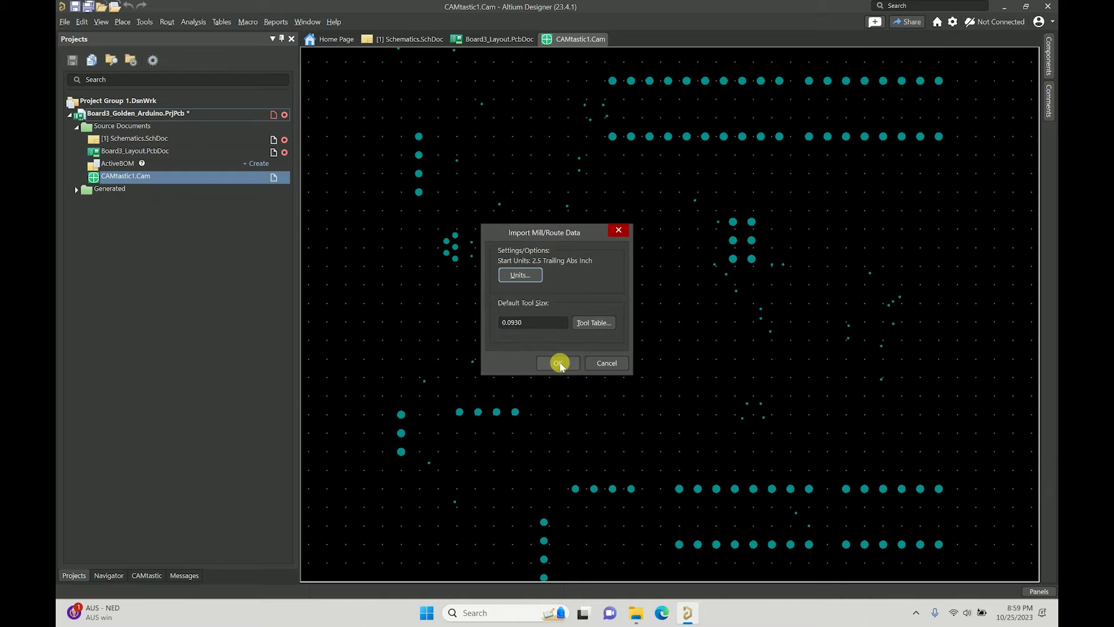
click(560, 364)
Close the drill CAM document without saving and switch to the Project Outputs window.
right_click(575, 40)
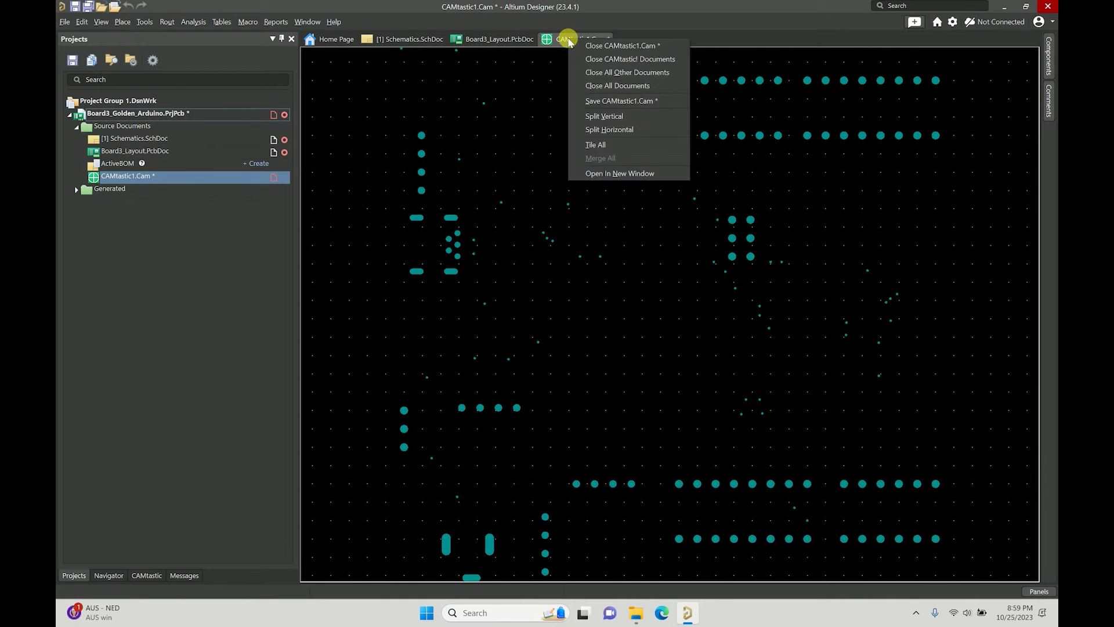
click(580, 47)
click(582, 347)
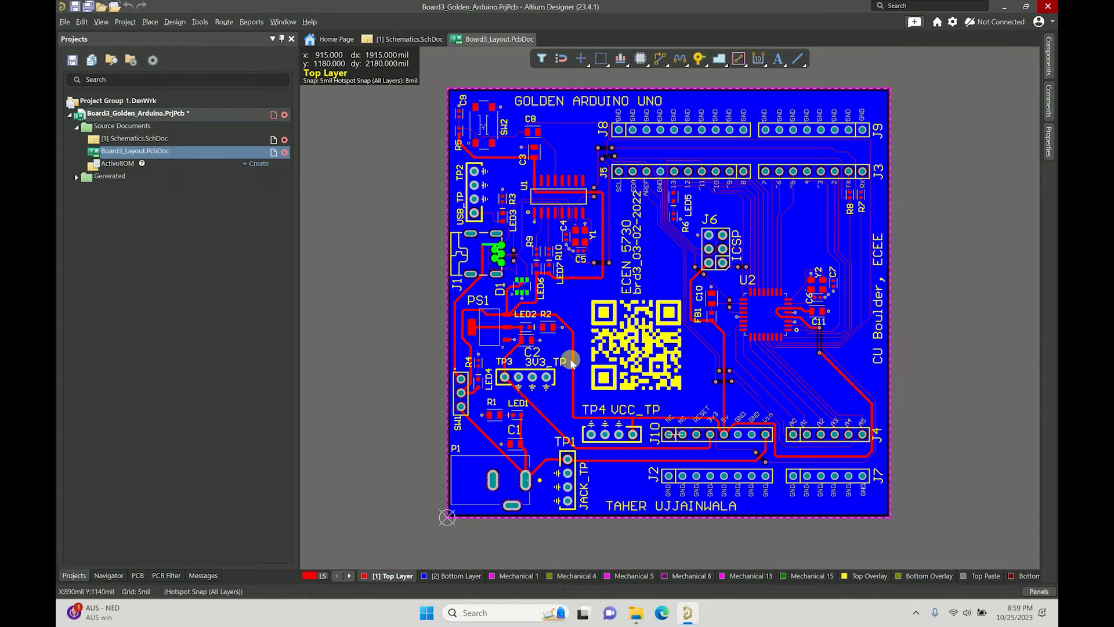
key(alt+Tab)
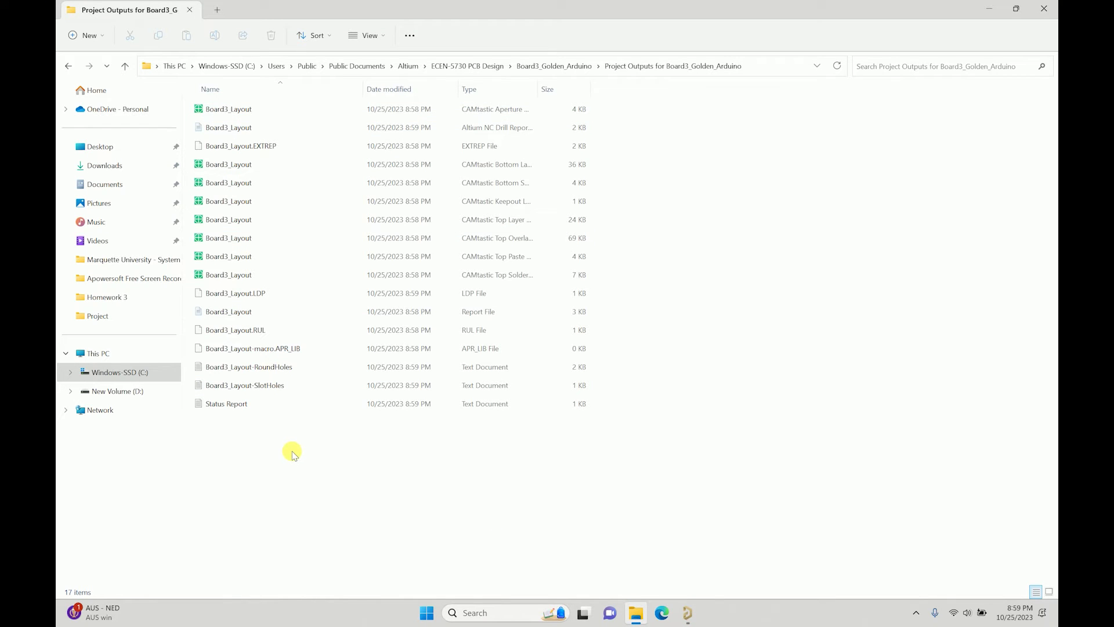
Save the project and expand File > Assembly Outputs to reveal the pick-and-place option.
click(688, 613)
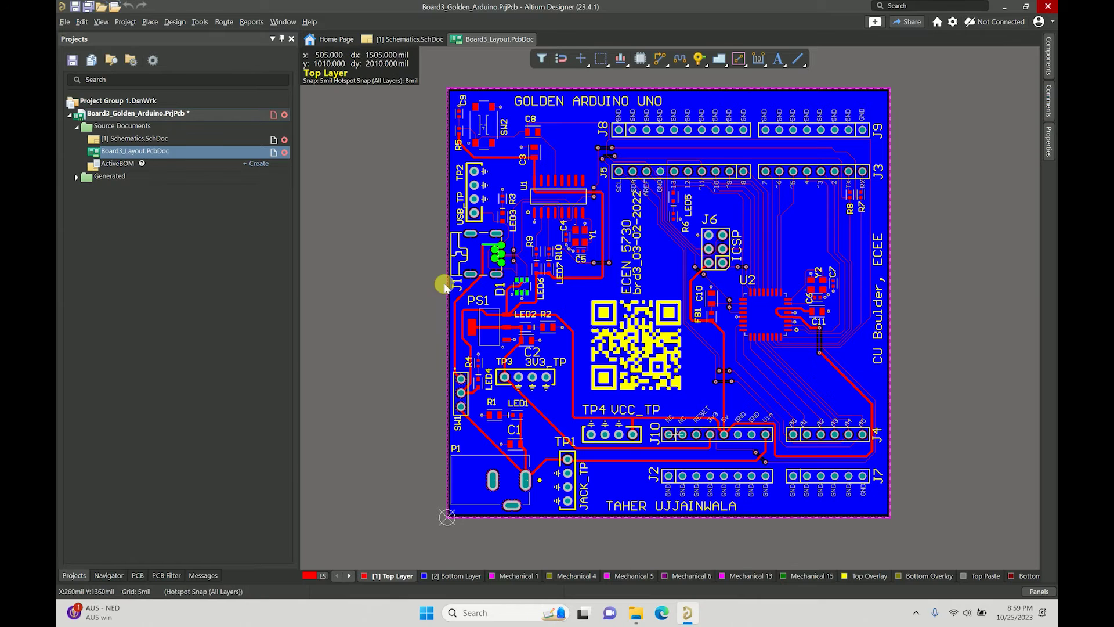
right_click(184, 113)
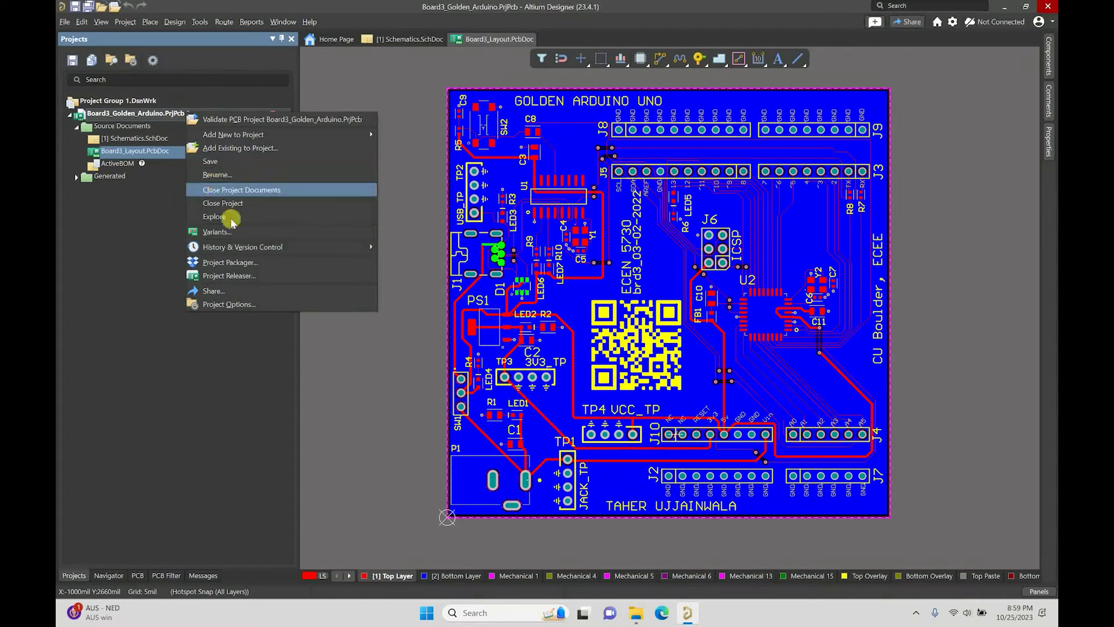
click(223, 165)
click(65, 22)
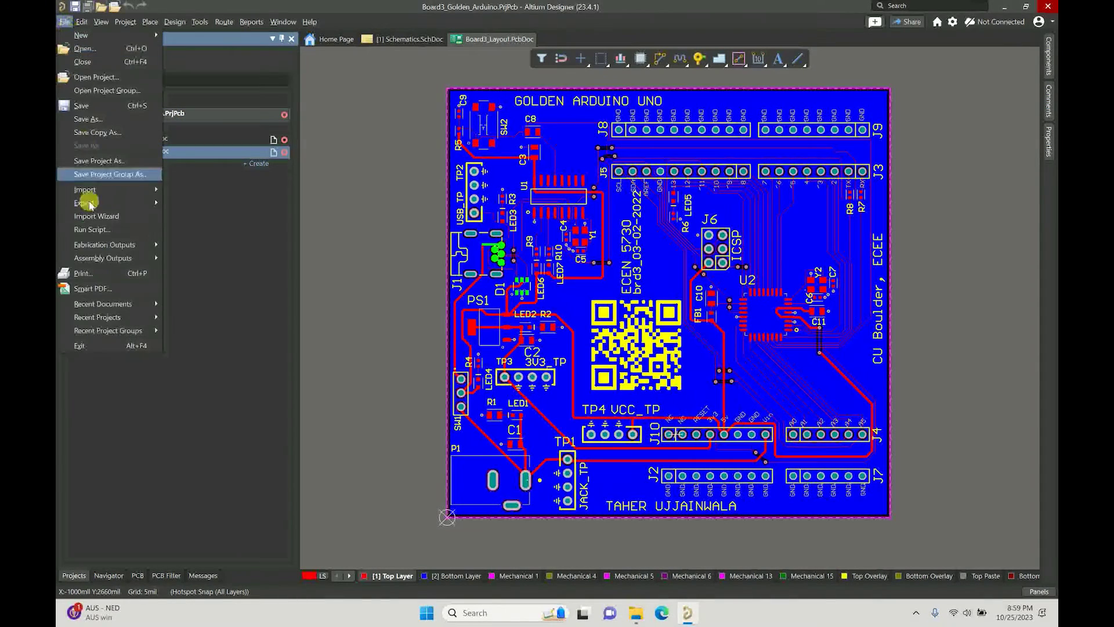
mouse_move(95, 264)
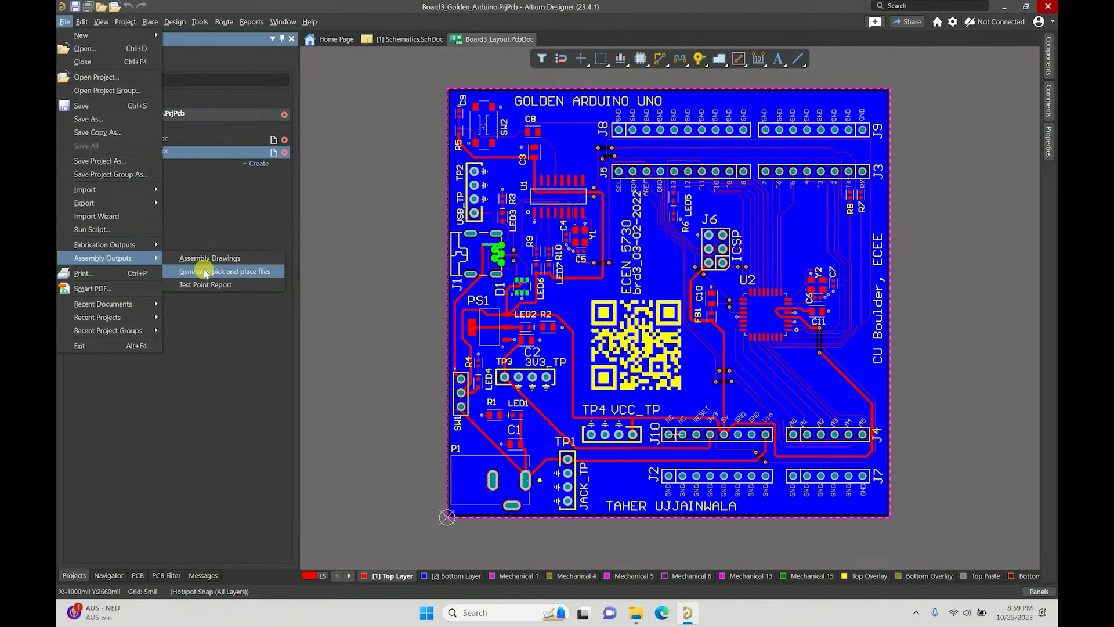
Generate the pick-and-place file as CSV, Imperial, and verify Pick Place for Board3_Layout exists.
click(206, 273)
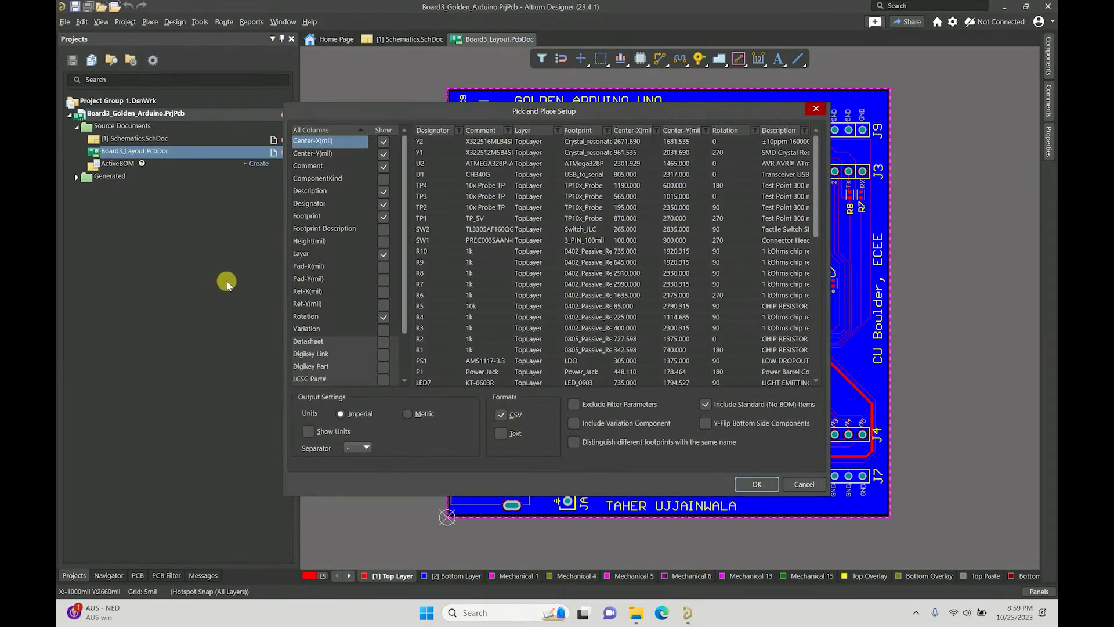
mouse_move(819, 150)
mouse_down()
mouse_move(823, 382)
mouse_move(808, 131)
mouse_up()
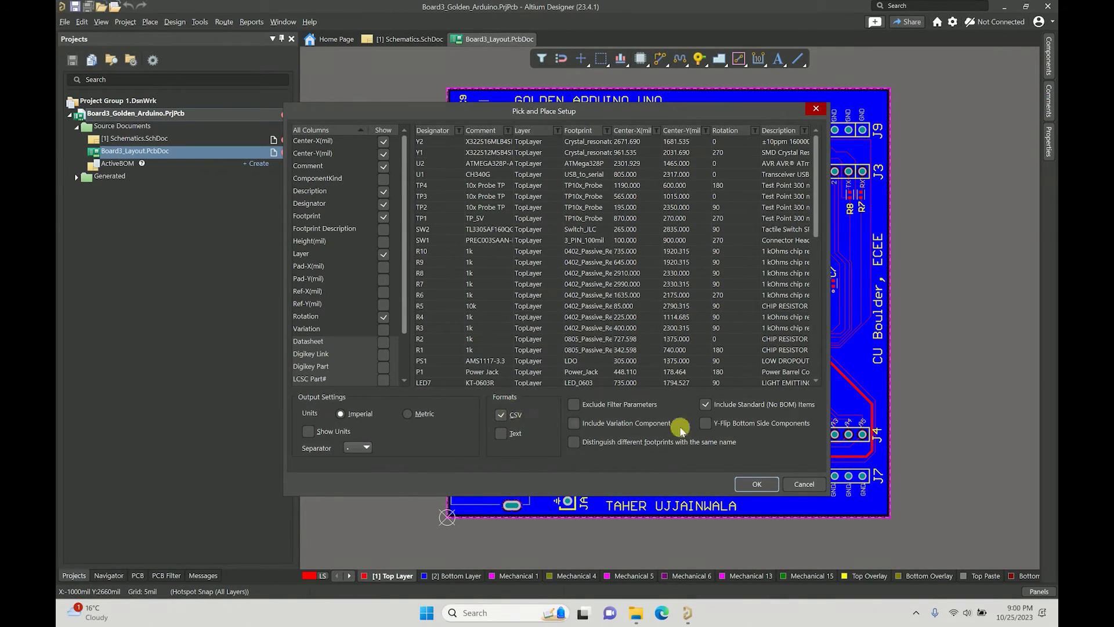
click(743, 485)
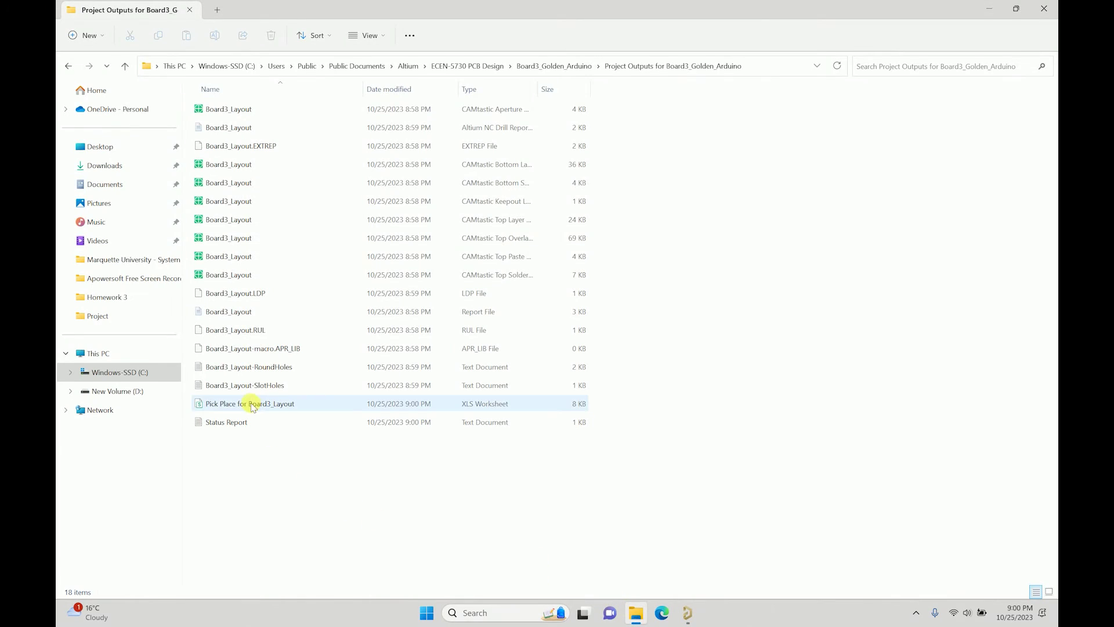
click(252, 404)
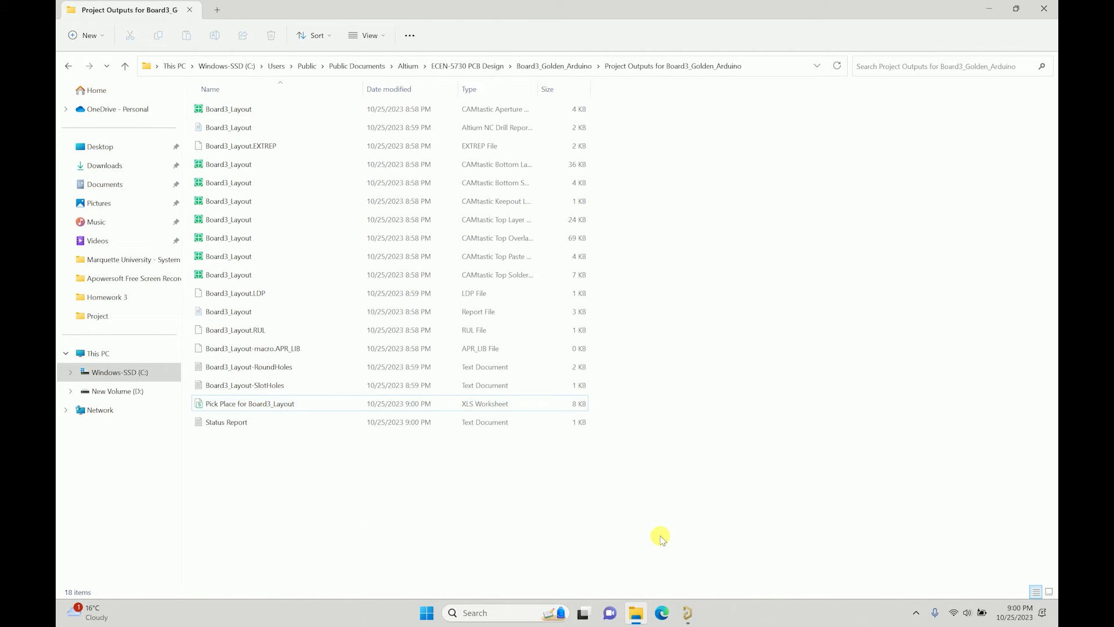
click(687, 613)
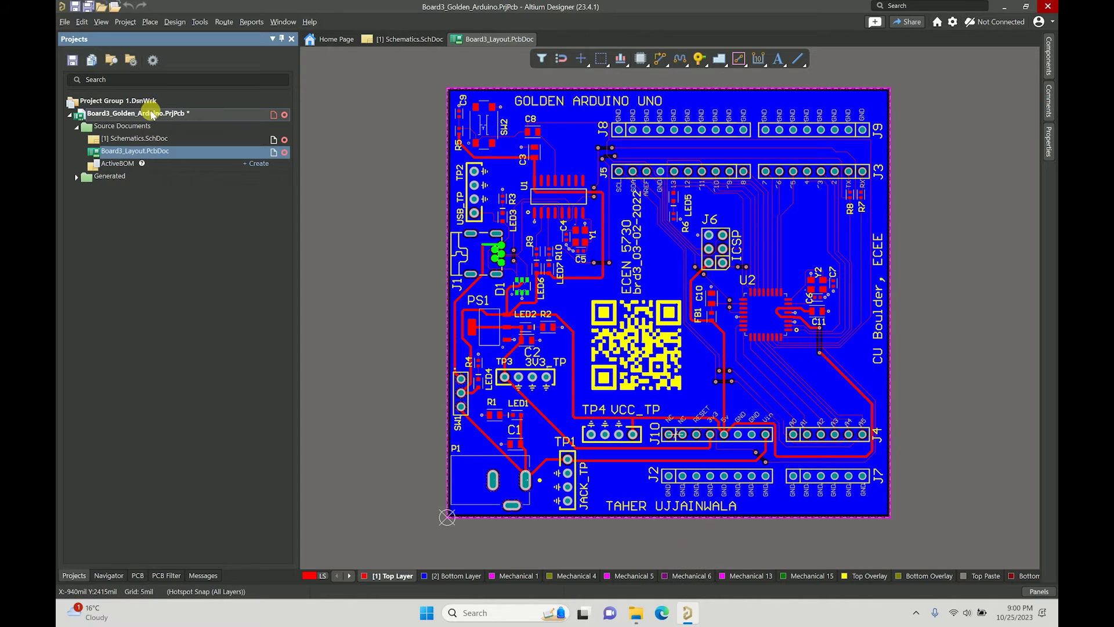
Save the project and open Reports > Bill of Materials for Board3_Layout.
right_click(136, 114)
click(180, 152)
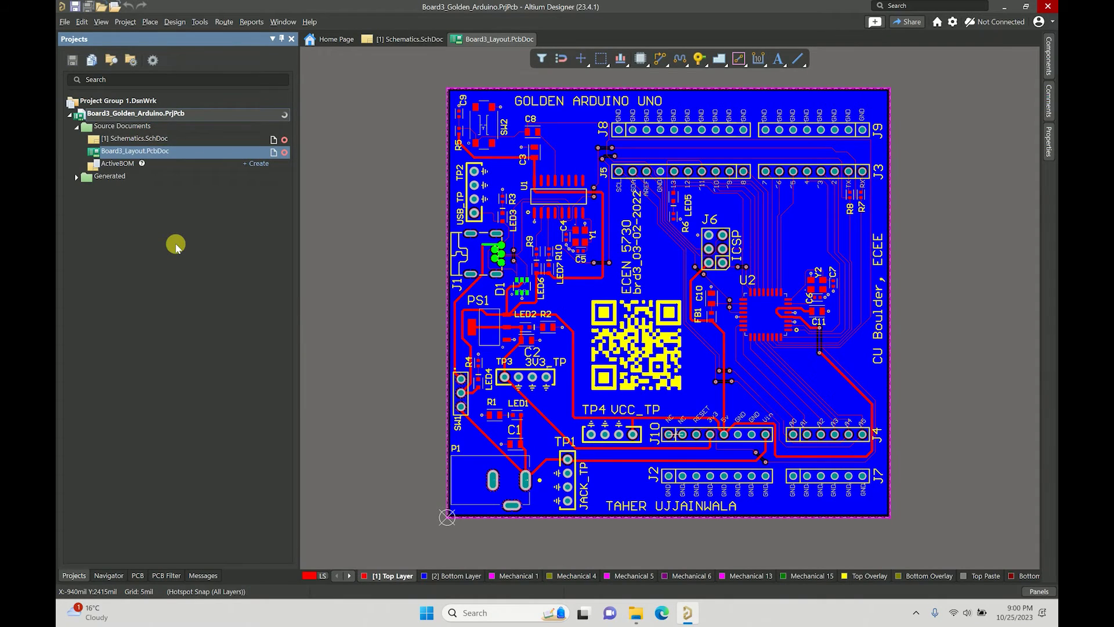
click(240, 22)
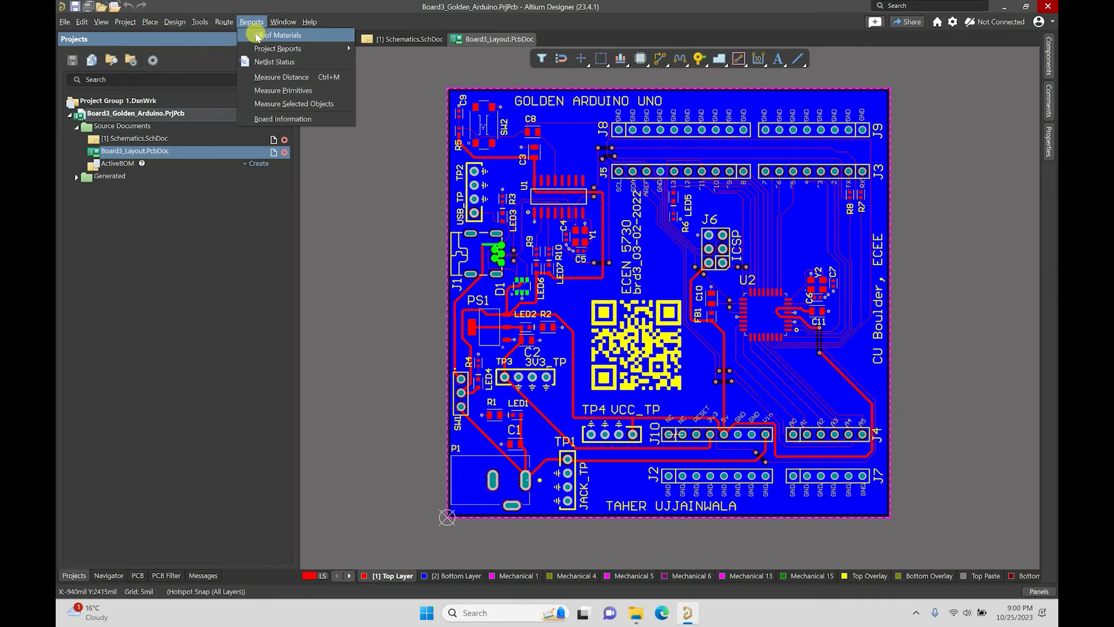
click(258, 36)
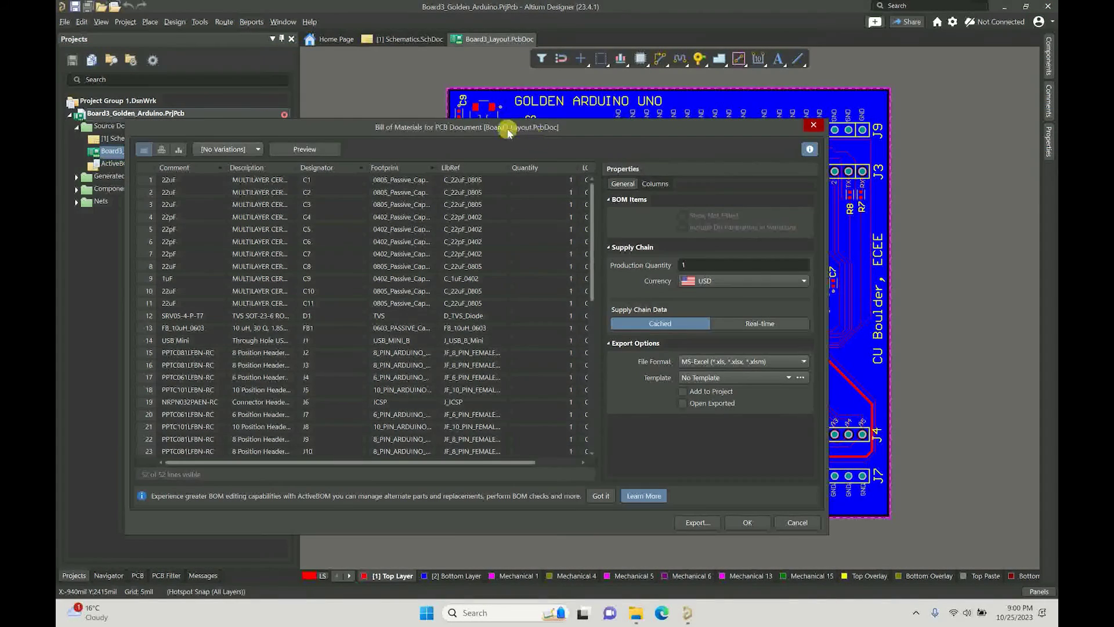
drag(507, 126, 508, 105)
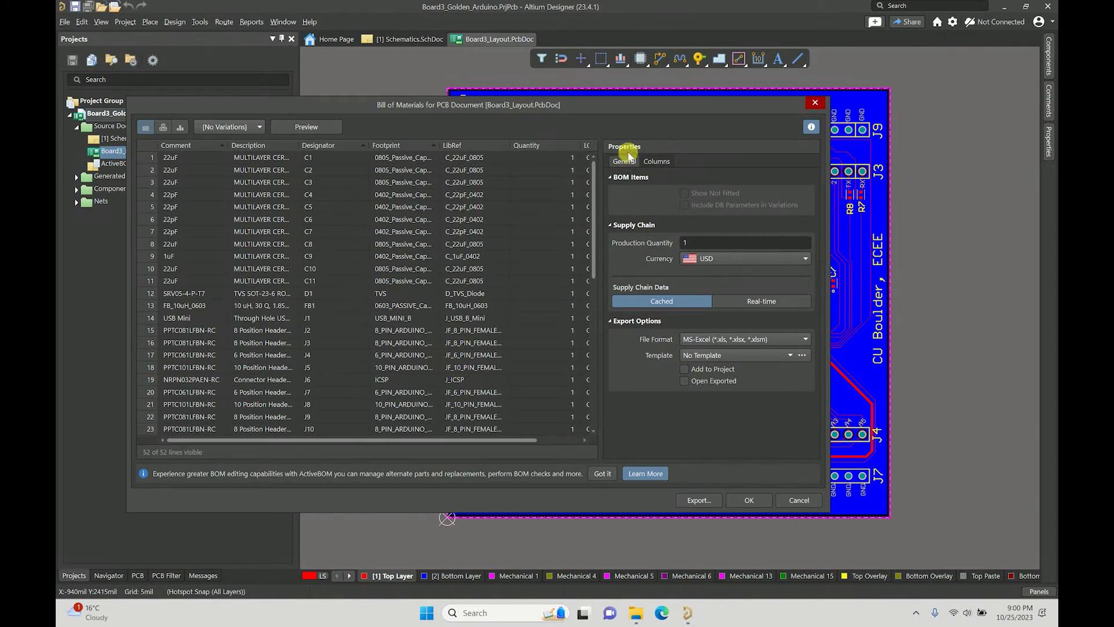
Review the BOM Columns tab: Comment, Designator, Footprint, LCSC Part#, LibRef, Quantity enabled.
click(656, 161)
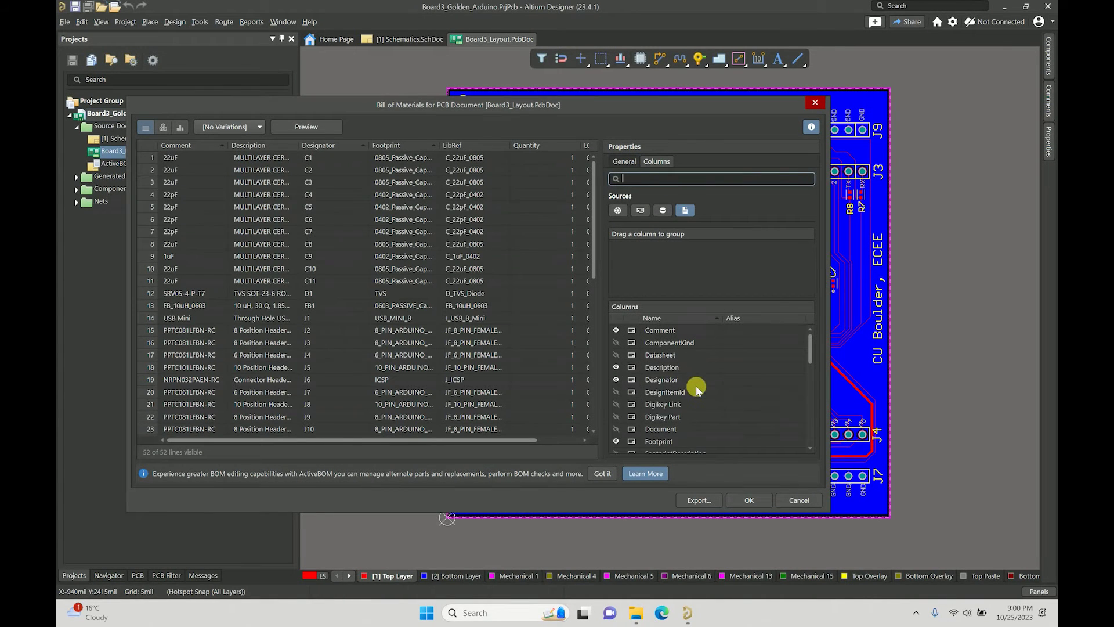
drag(365, 440, 420, 440)
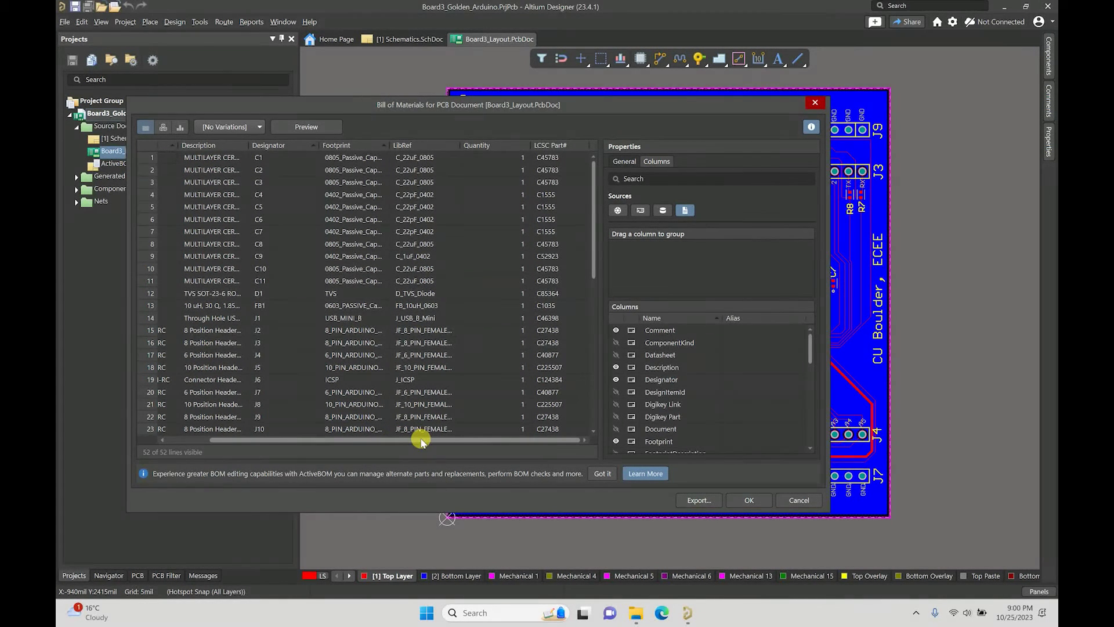
drag(421, 440, 347, 444)
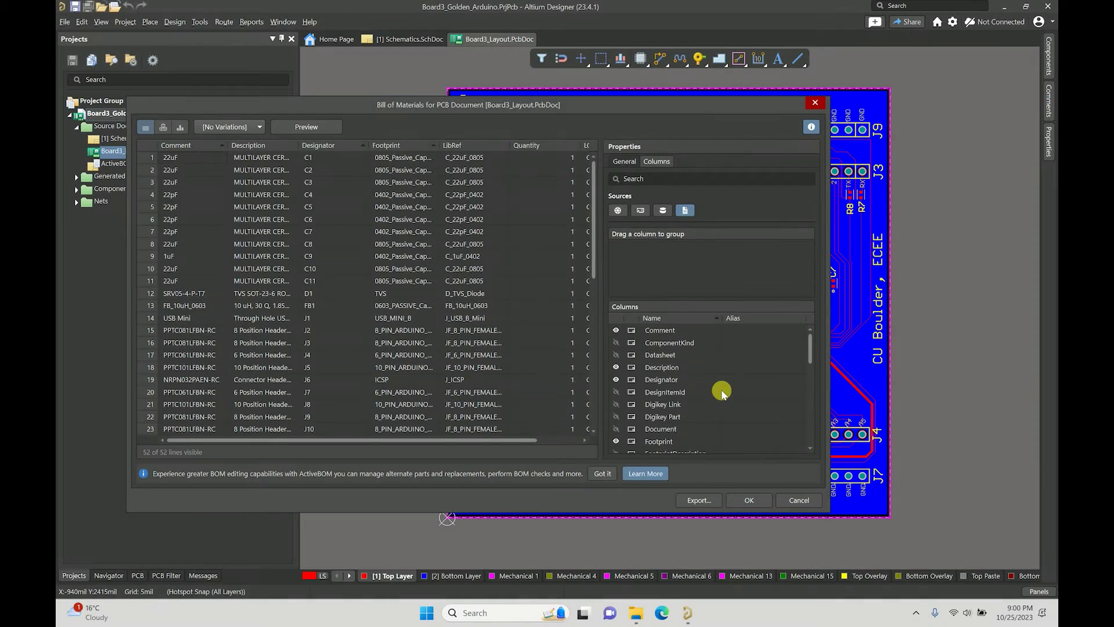
scroll(723, 391, down, 3)
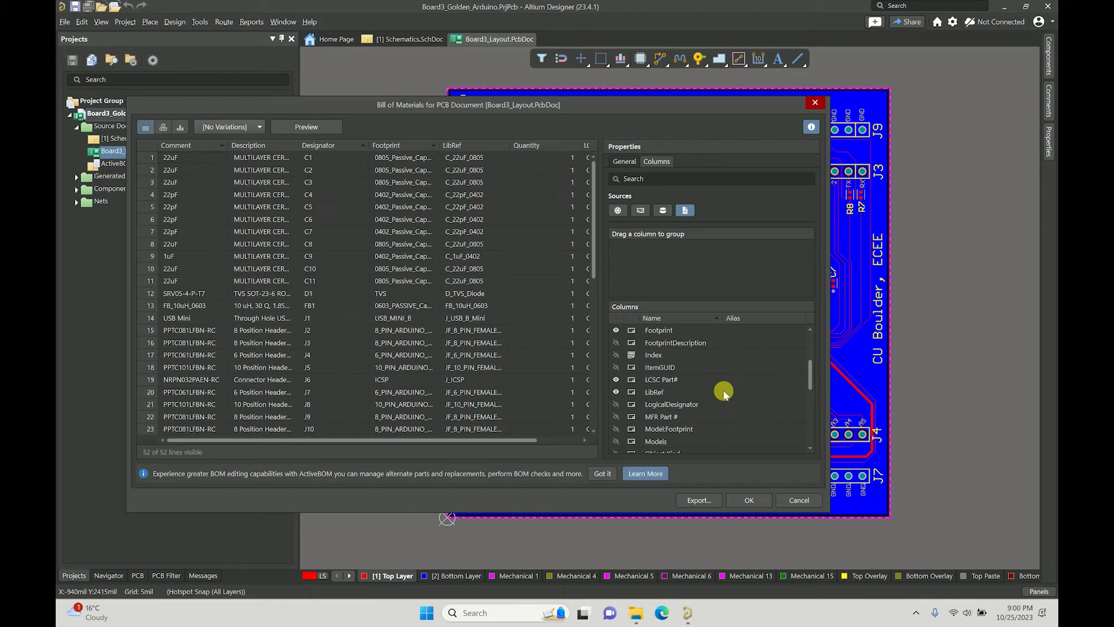
scroll(718, 390, up, 3)
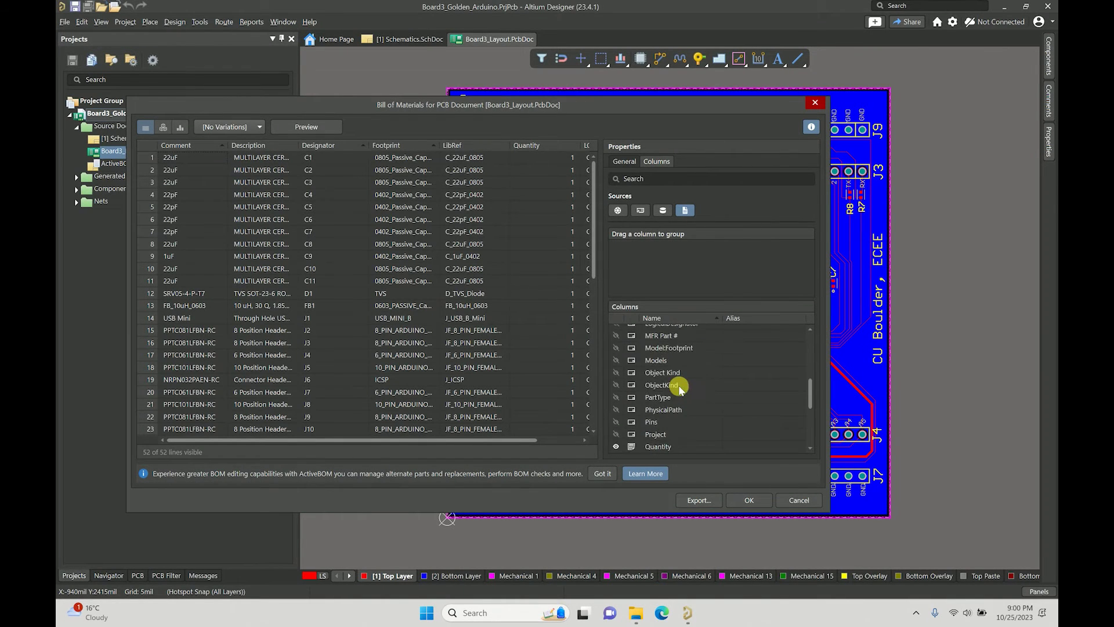
scroll(679, 392, down, 1)
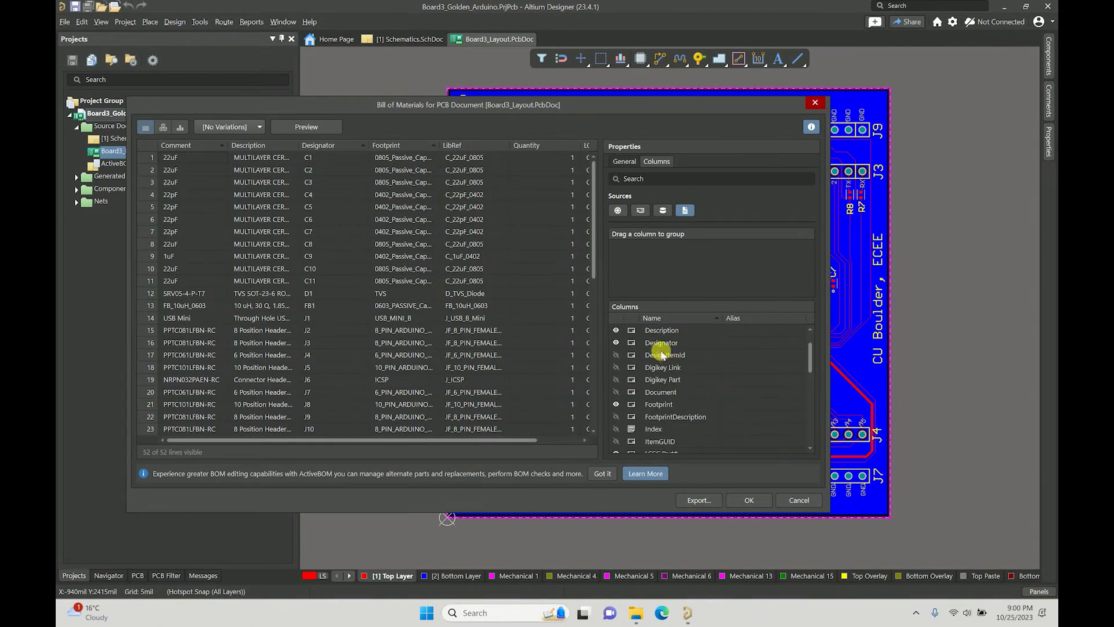
scroll(656, 423, down, 3)
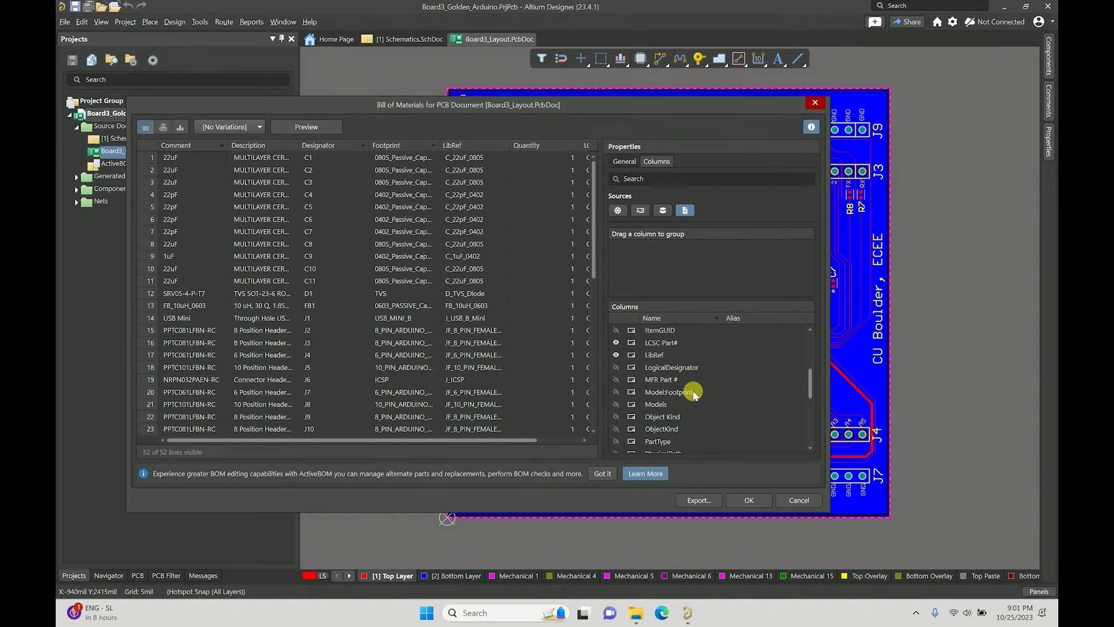
scroll(694, 395, down, 2)
scroll(695, 394, up, 1)
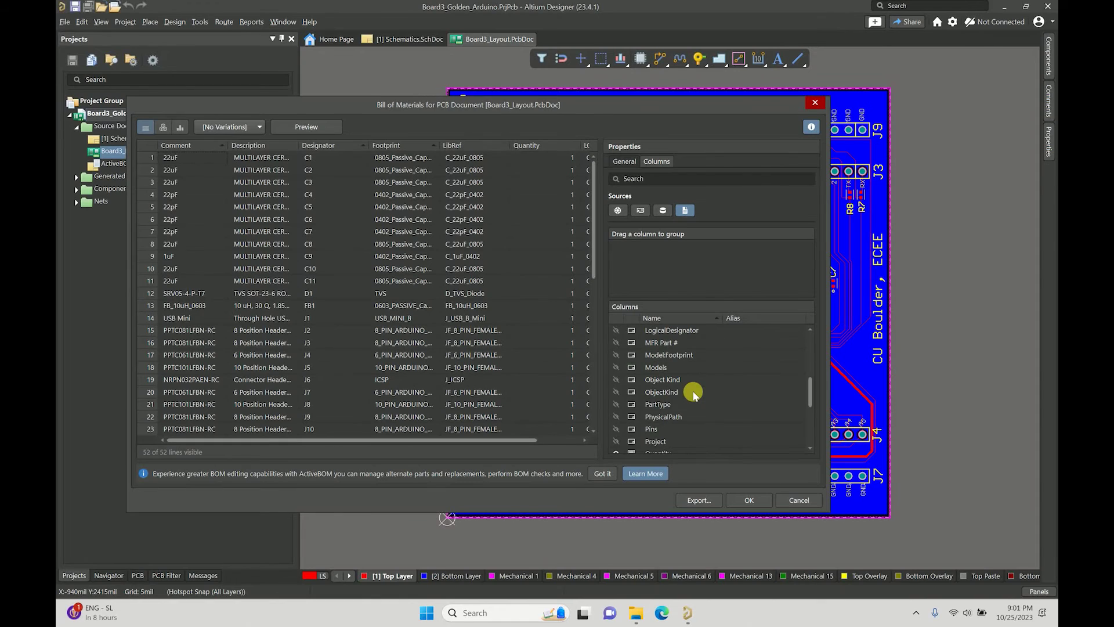
scroll(694, 395, up, 1)
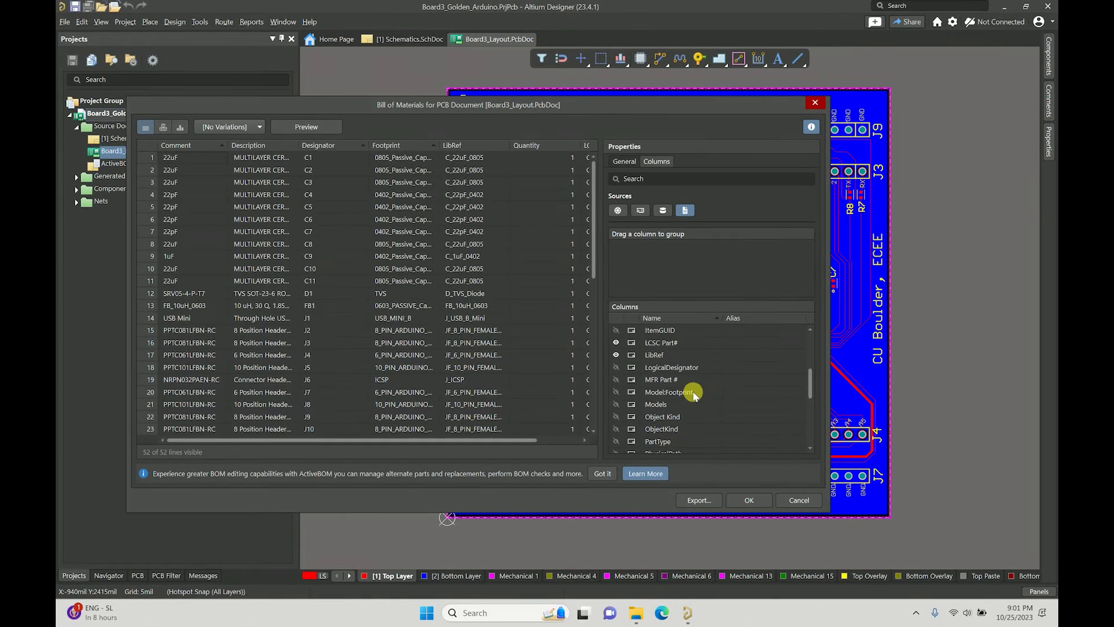
scroll(695, 394, up, 5)
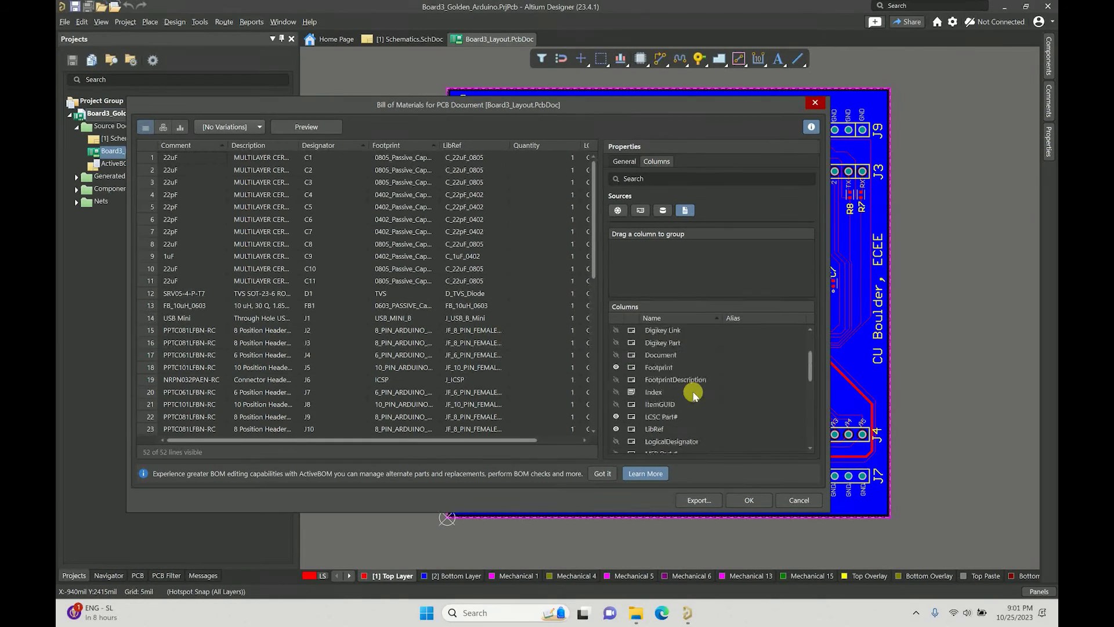
Keep MS-Excel as the bill of materials export format on the General settings.
click(622, 162)
click(720, 340)
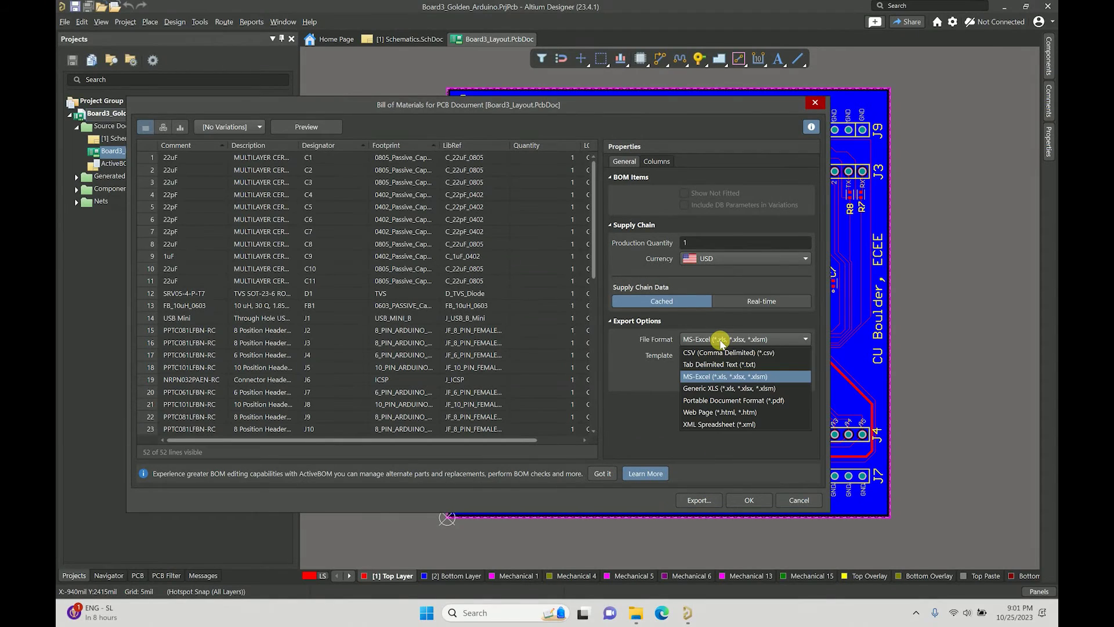
click(720, 341)
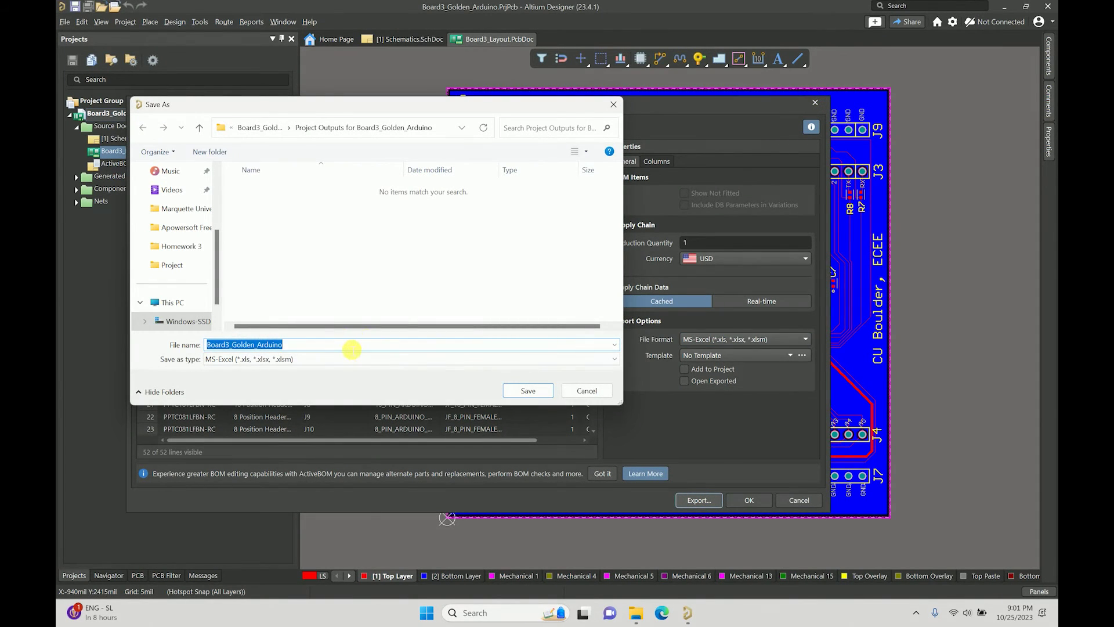
Save the BOM as BOM_Board3_Golden_Arduino in the project outputs folder and close the BOM window.
click(352, 349)
text(BOM_)
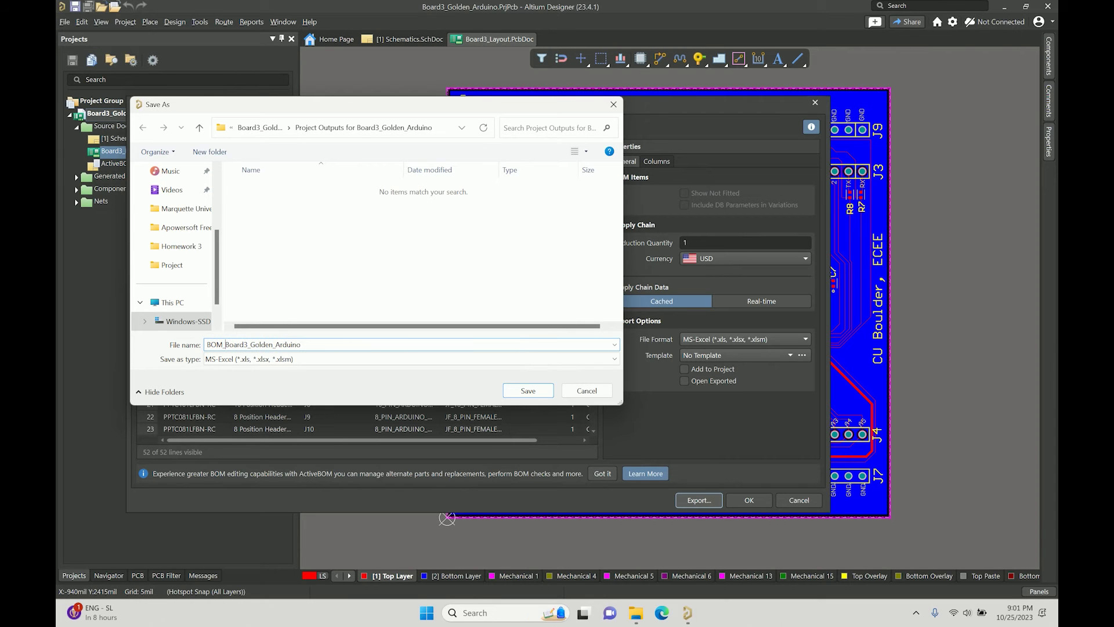
click(531, 390)
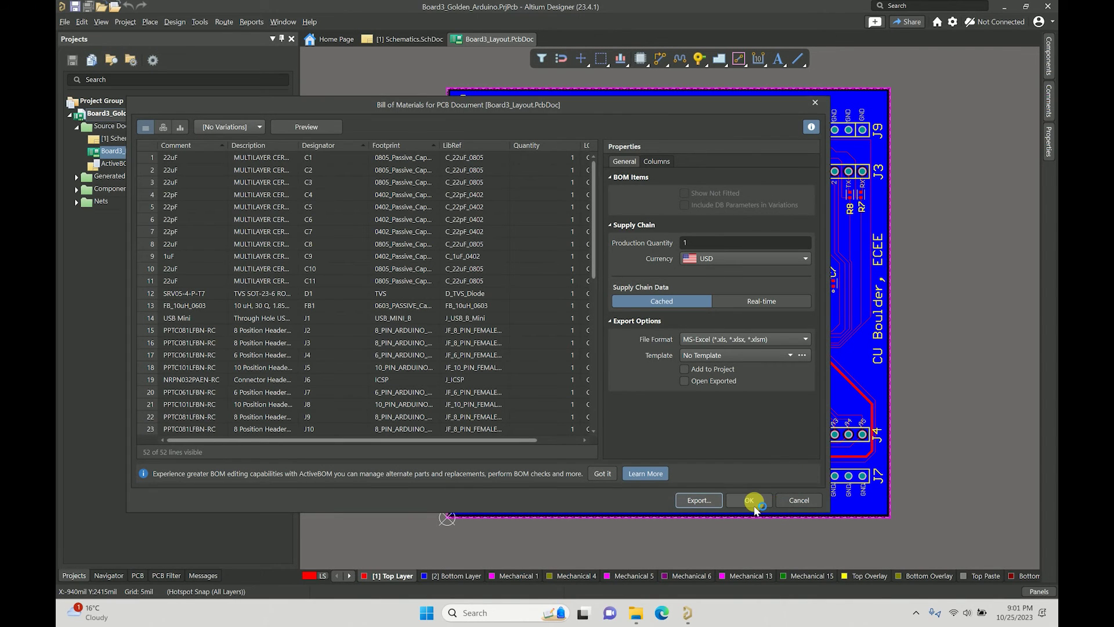
click(751, 500)
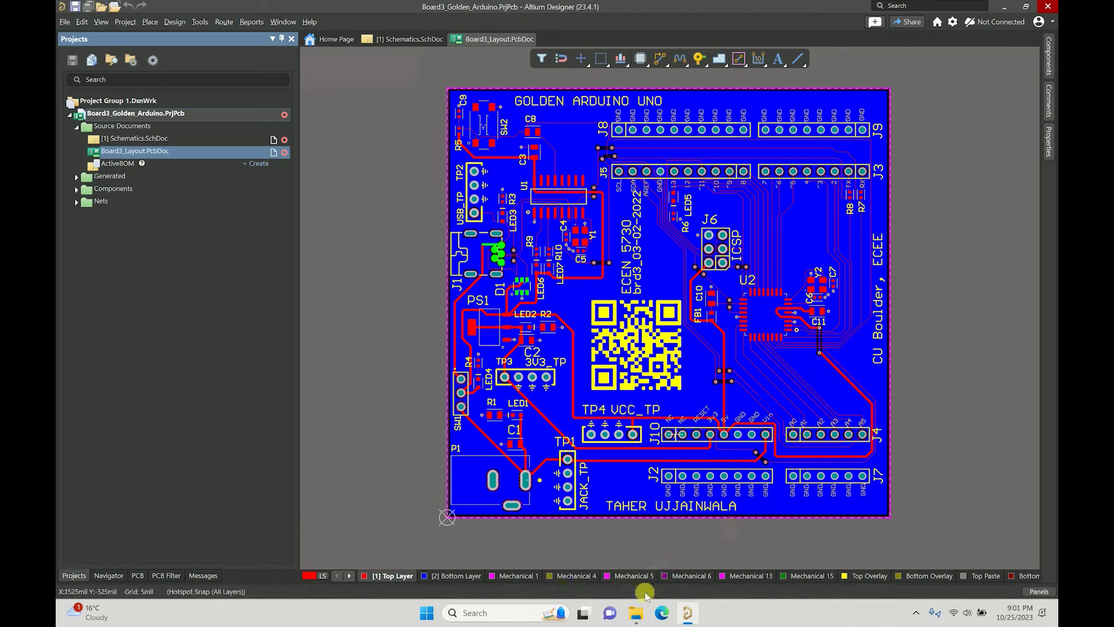
click(638, 618)
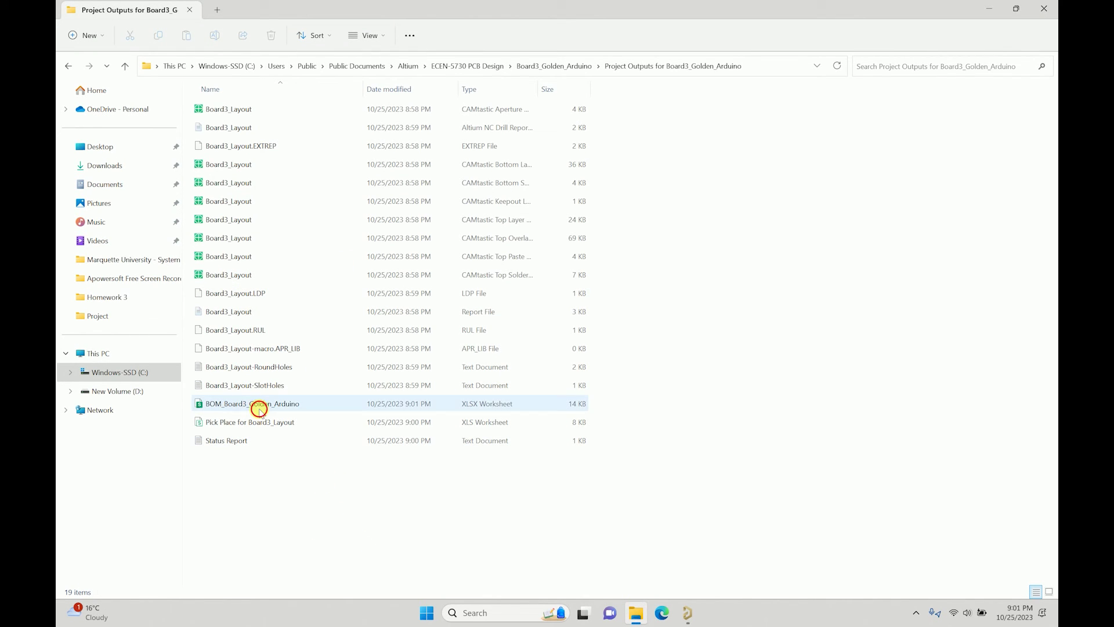
click(259, 405)
click(259, 423)
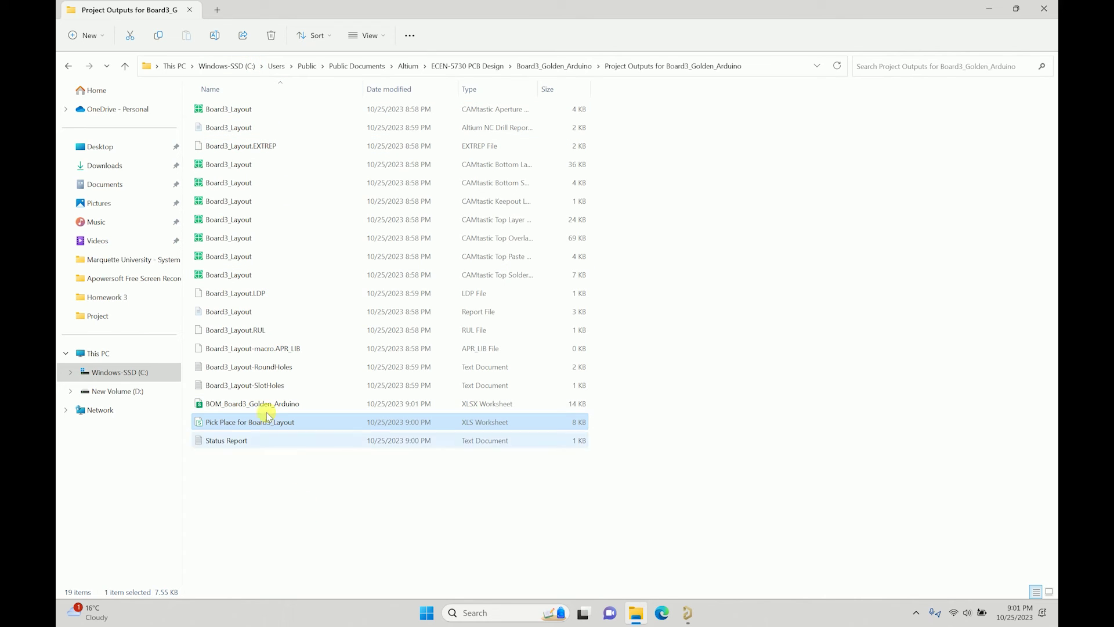
click(288, 503)
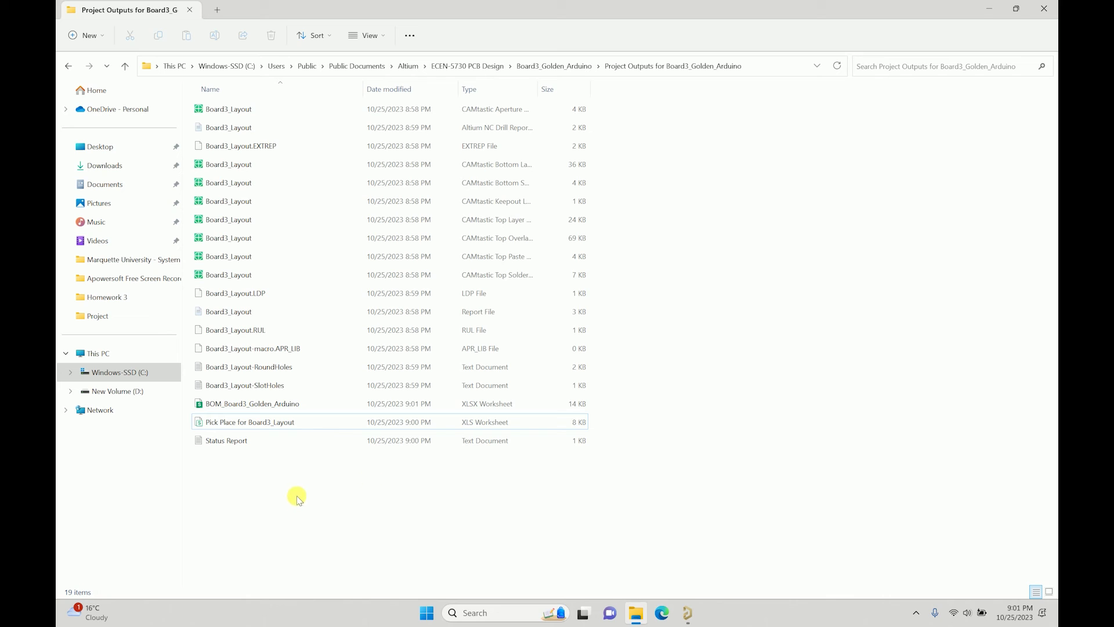
click(687, 613)
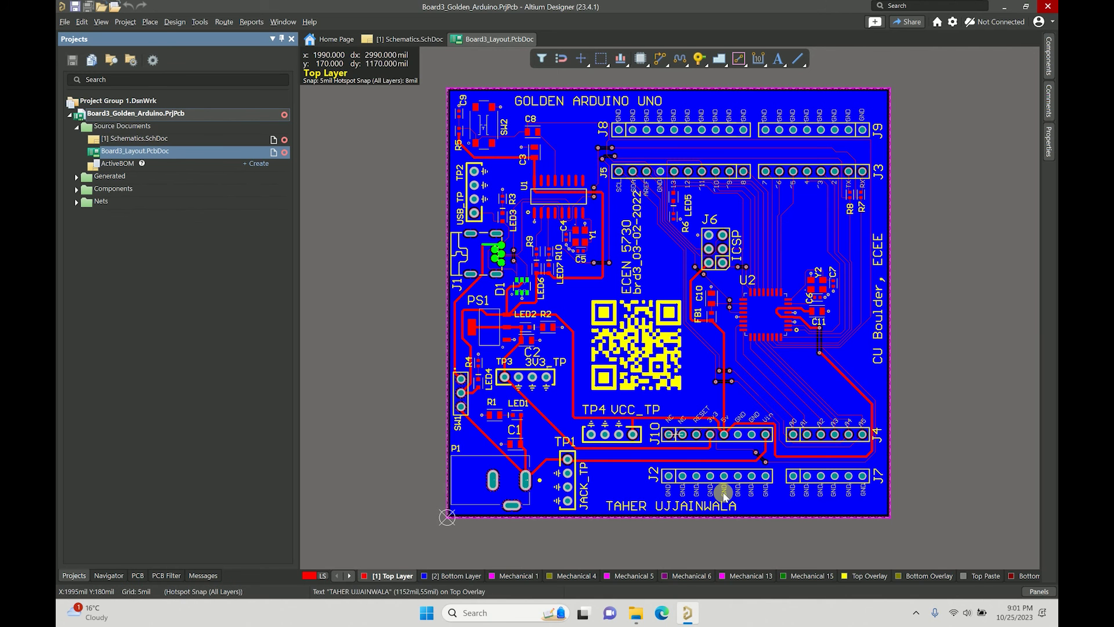